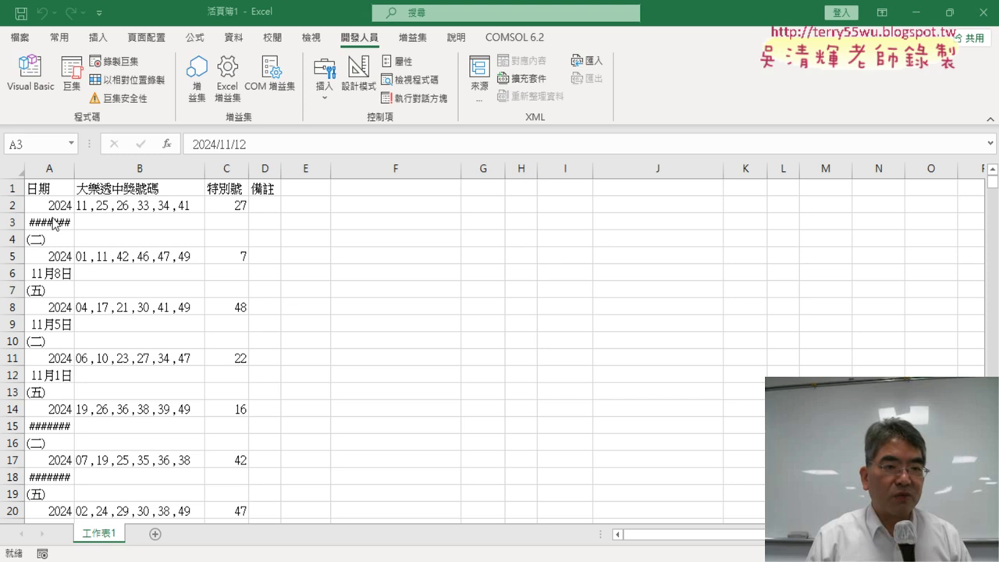
# Check the #### dates in column A, undo the widening, and open the VBA editor
pyautogui.click(57, 224)
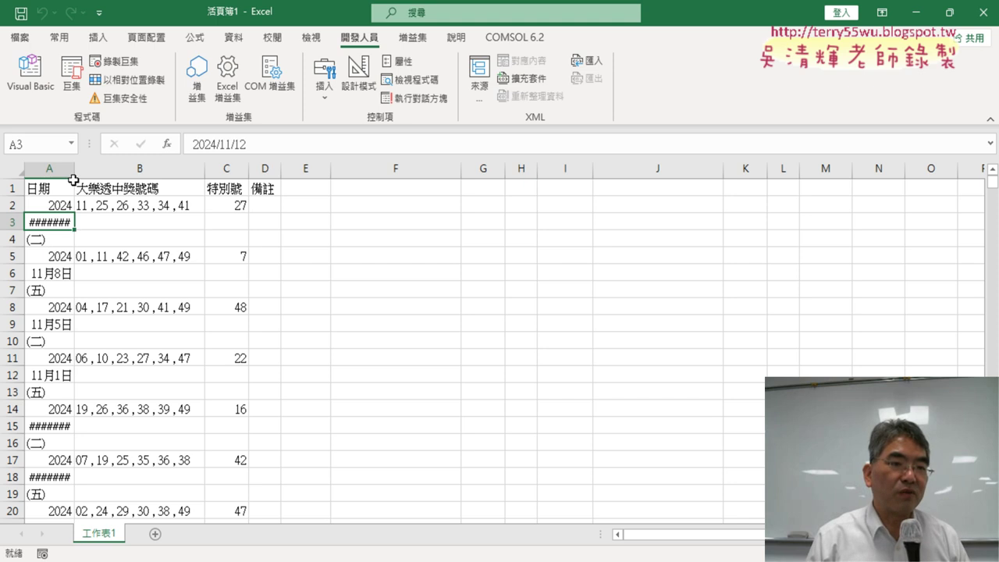
pyautogui.moveTo(75, 169); pyautogui.dragTo(95, 169)
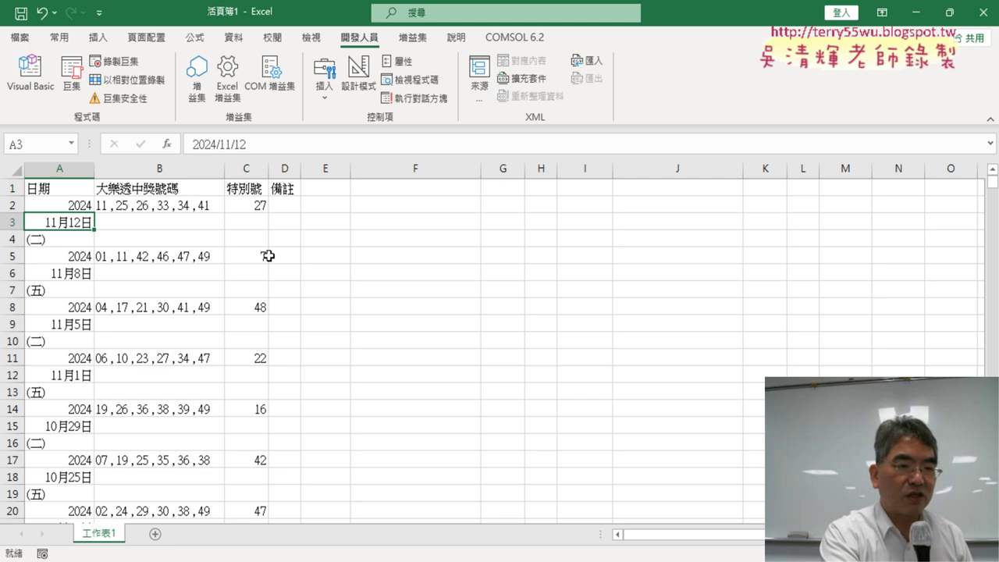
pyautogui.hotkey('ctrl', 'z')
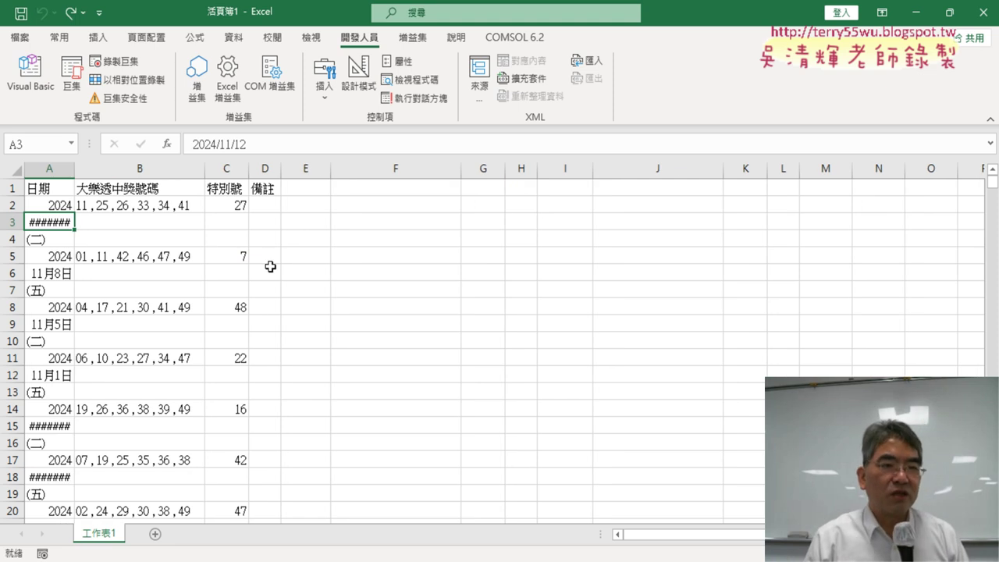
pyautogui.click(32, 78)
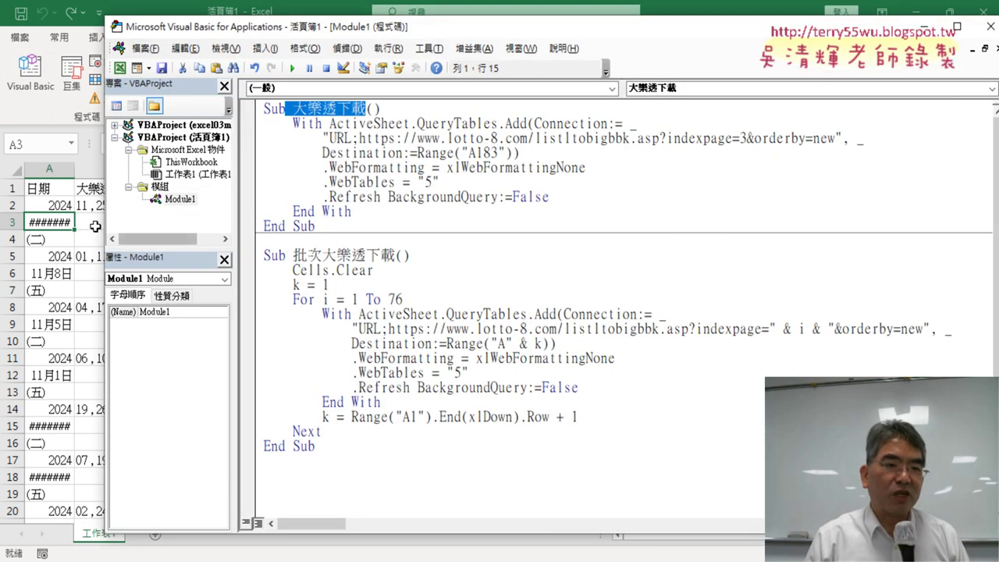
# Insert an empty line after Next in the 批次大樂透下載 macro, then go back to Excel
pyautogui.click(75, 168)
pyautogui.doubleClick(74, 168)
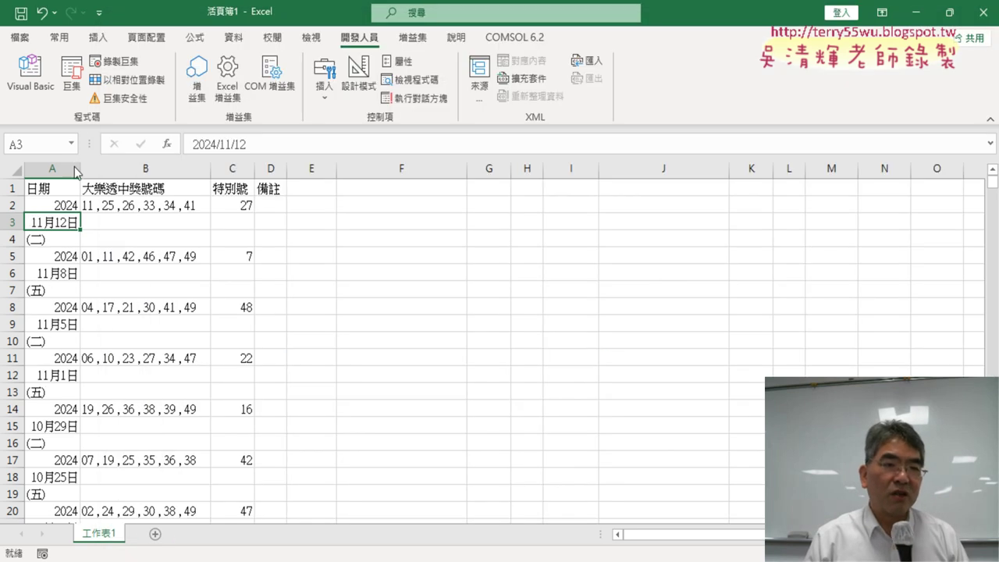
pyautogui.click(26, 76)
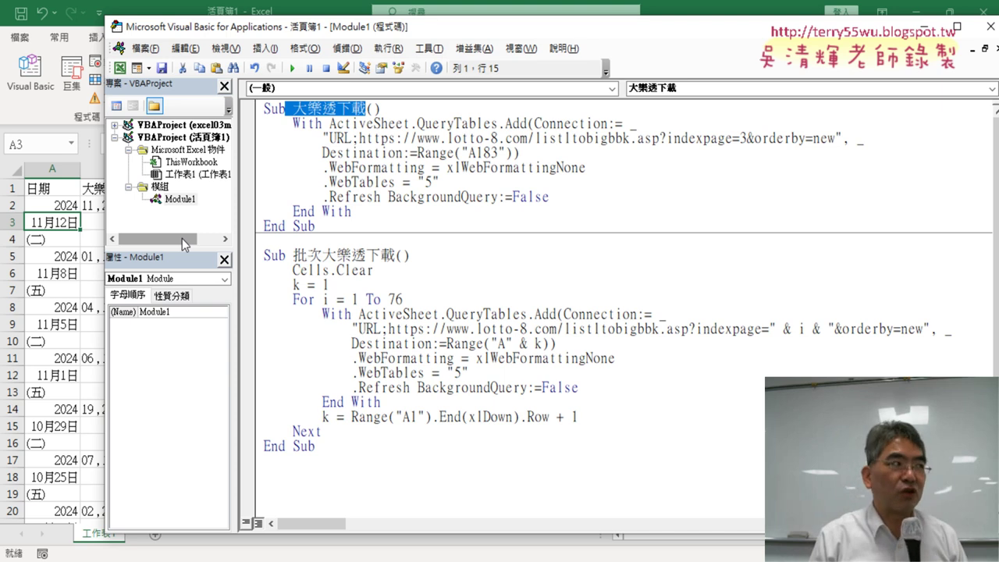
pyautogui.click(348, 431)
pyautogui.press('Return')
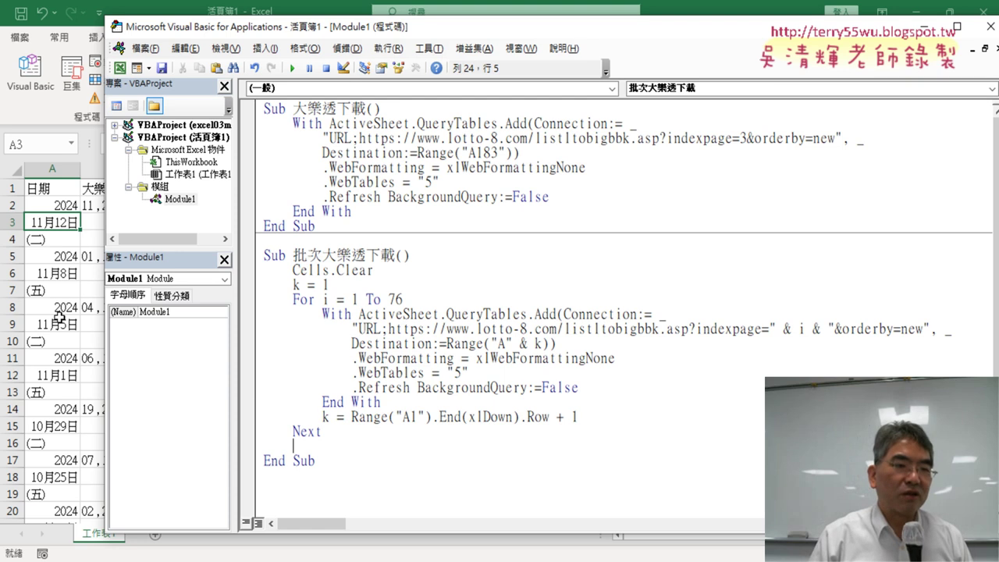
pyautogui.click(75, 170)
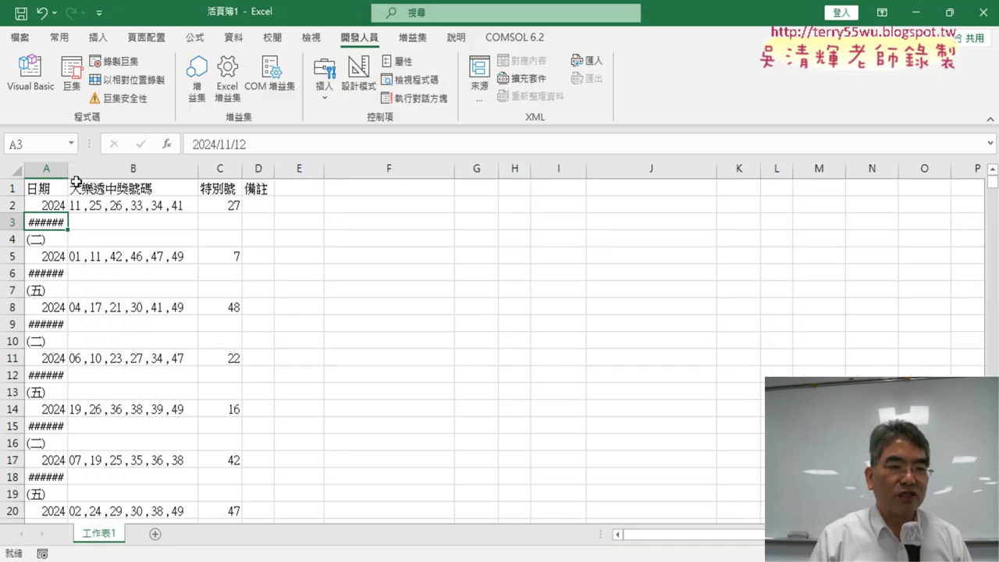
# AutoFit column A width via Home > Format so full dates show, then return to VBA
pyautogui.click(75, 40)
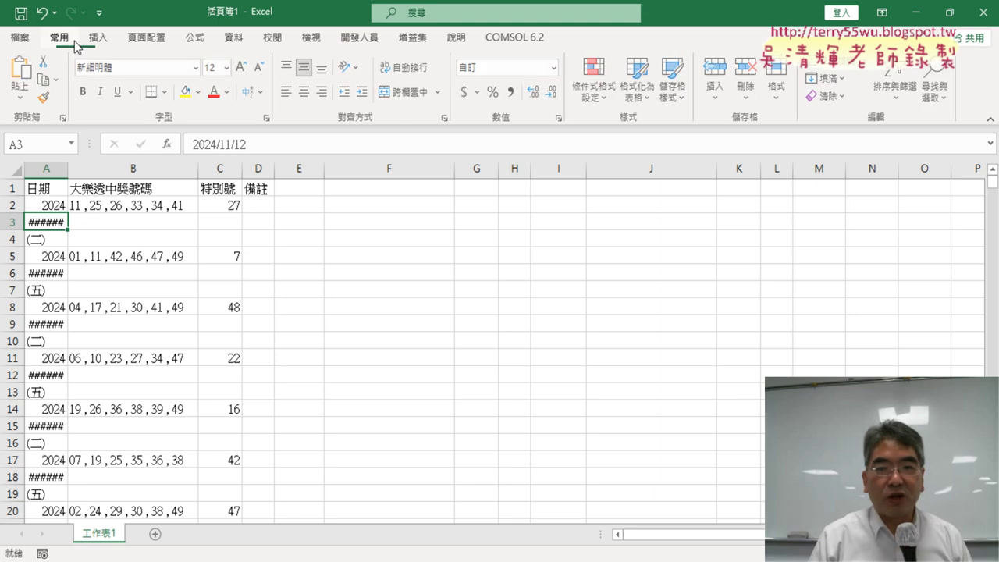
pyautogui.click(786, 100)
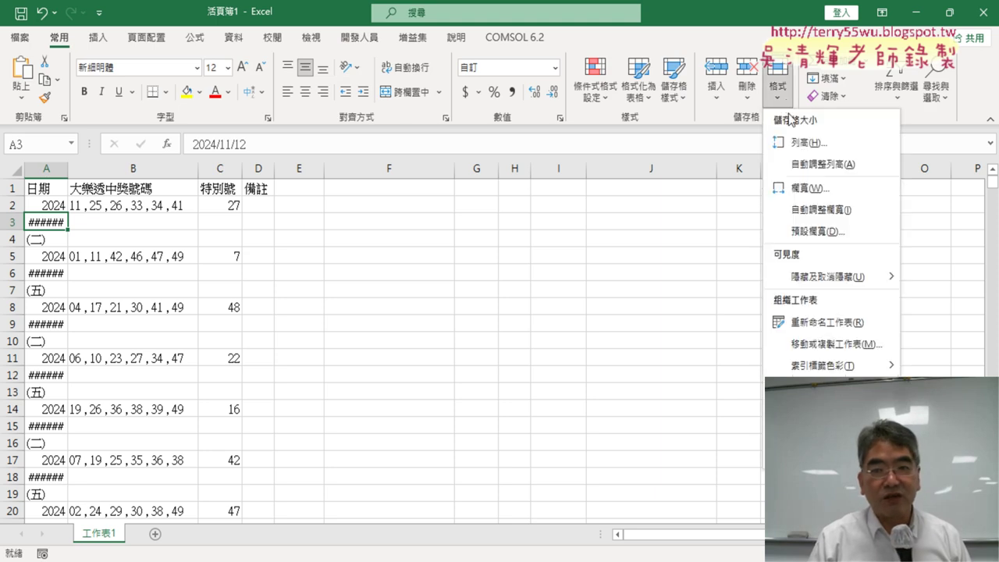
pyautogui.click(810, 210)
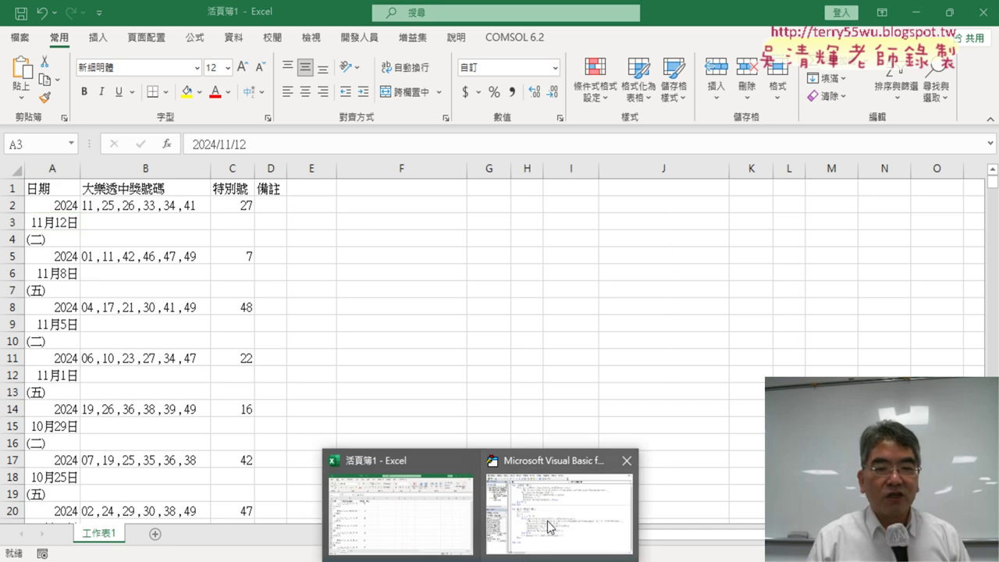
pyautogui.click(556, 527)
# Type columns("A").autofit on the empty line before End Sub
pyautogui.write('c')
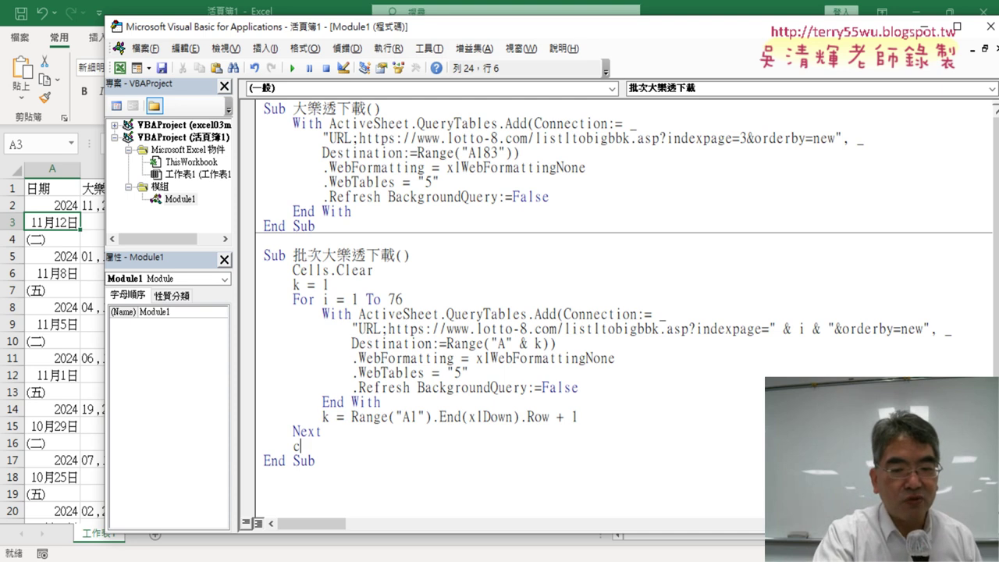
pyautogui.write('o')
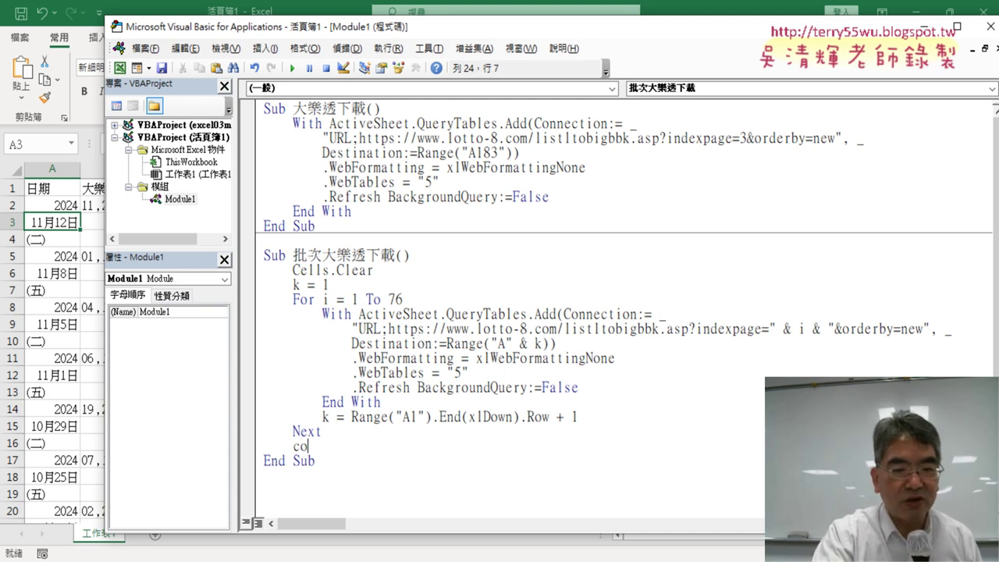
pyautogui.write('lumn')
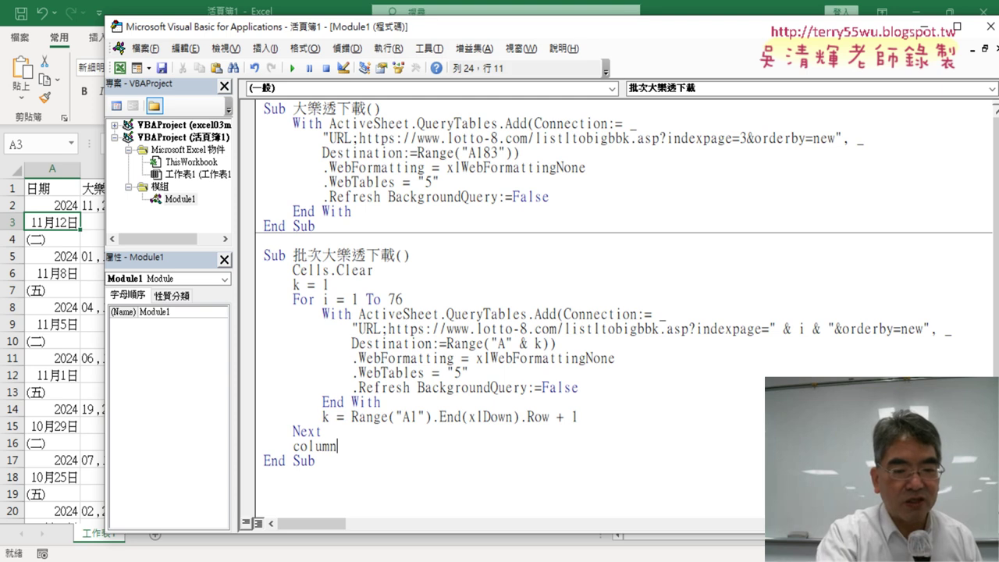
pyautogui.write('s')
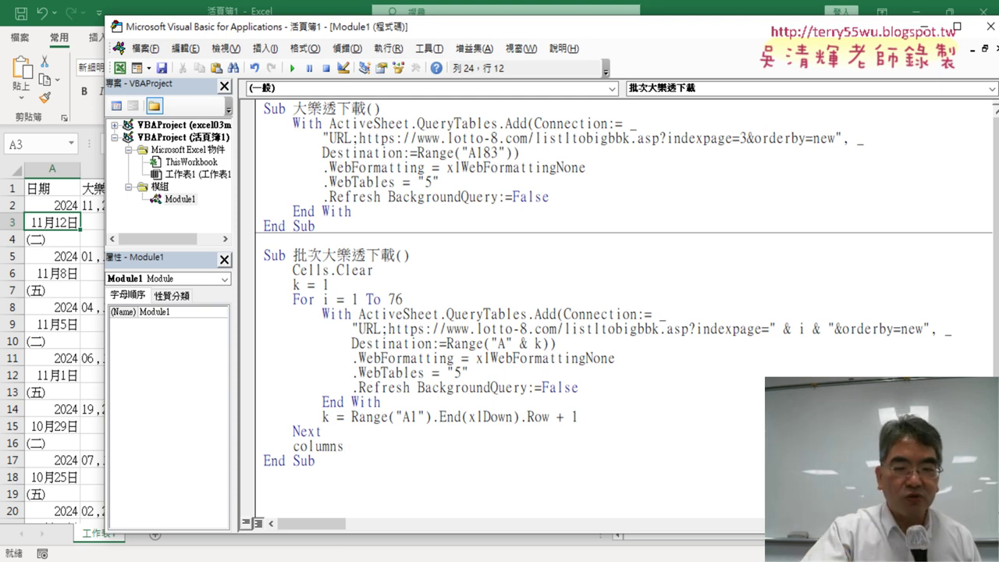
pyautogui.write('(')
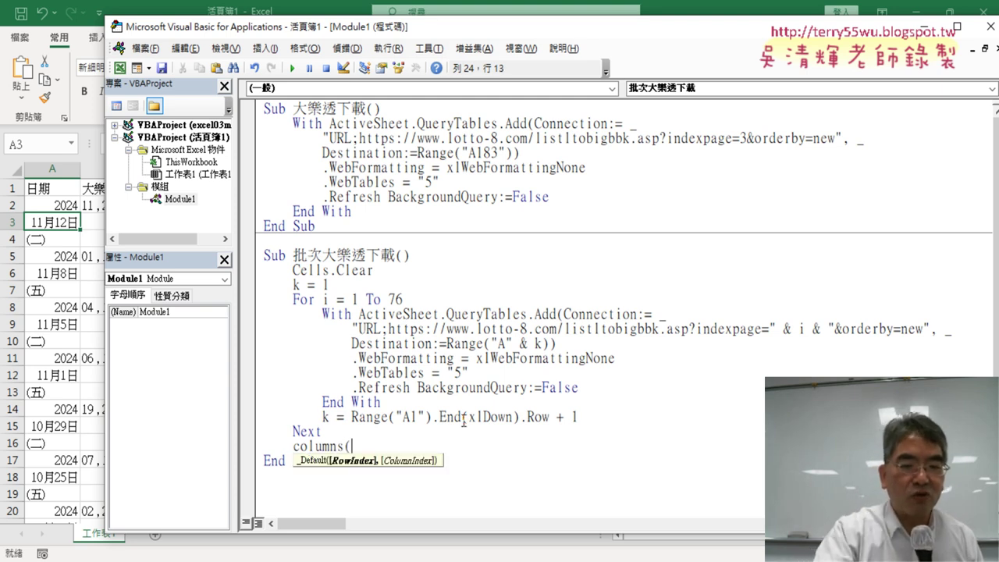
pyautogui.write('"A')
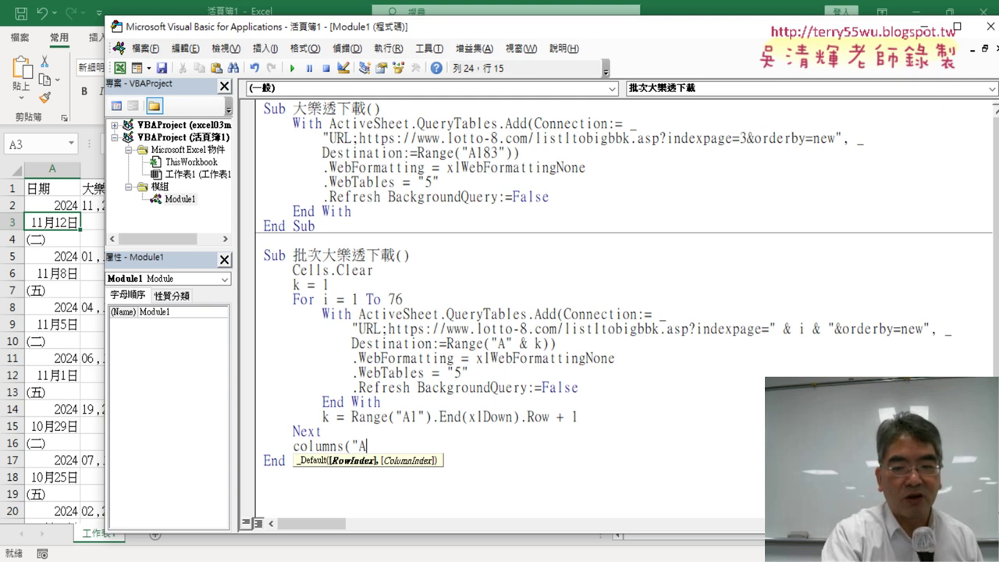
pyautogui.write('")')
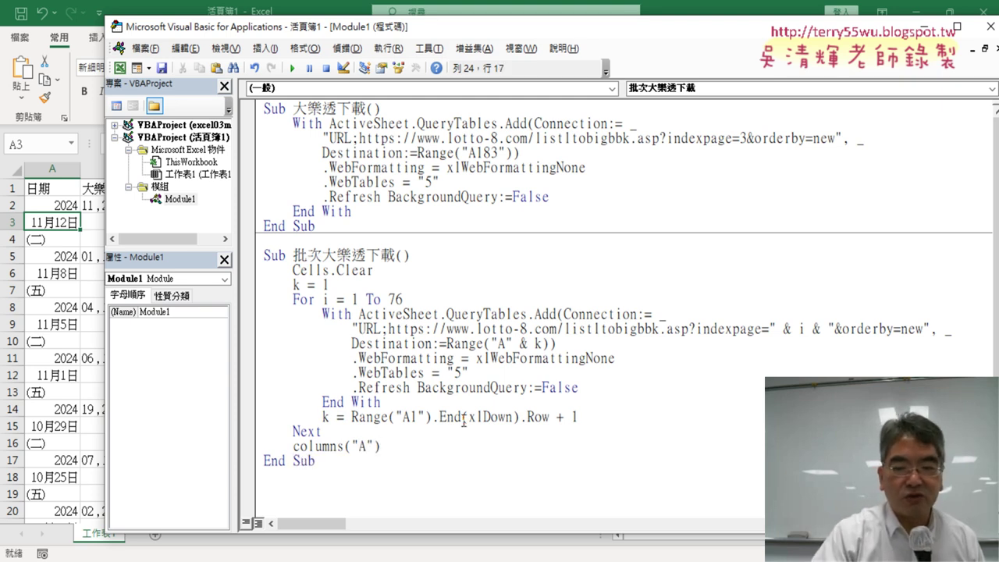
pyautogui.write('.a')
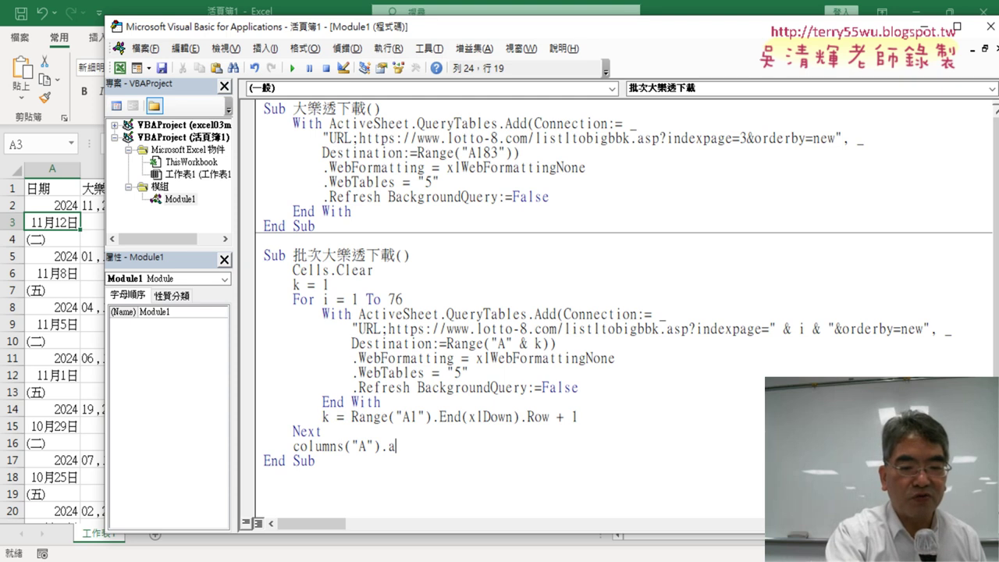
pyautogui.write('uto')
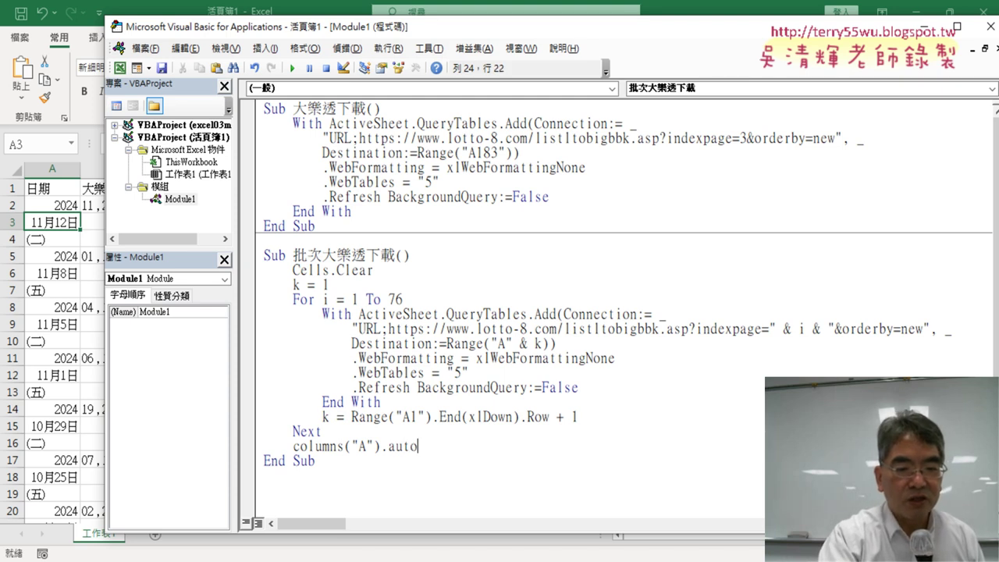
pyautogui.write('fi')
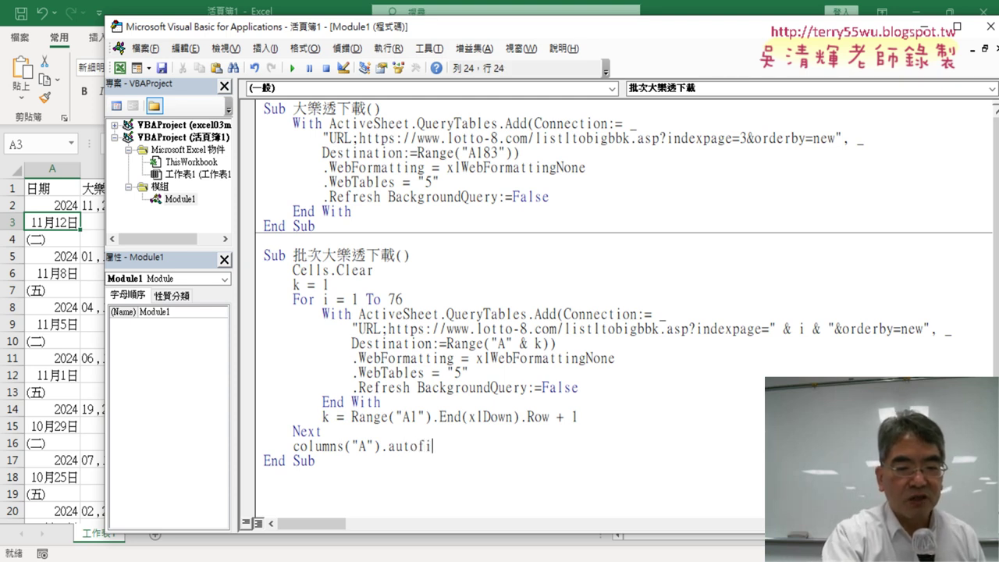
pyautogui.write('t')
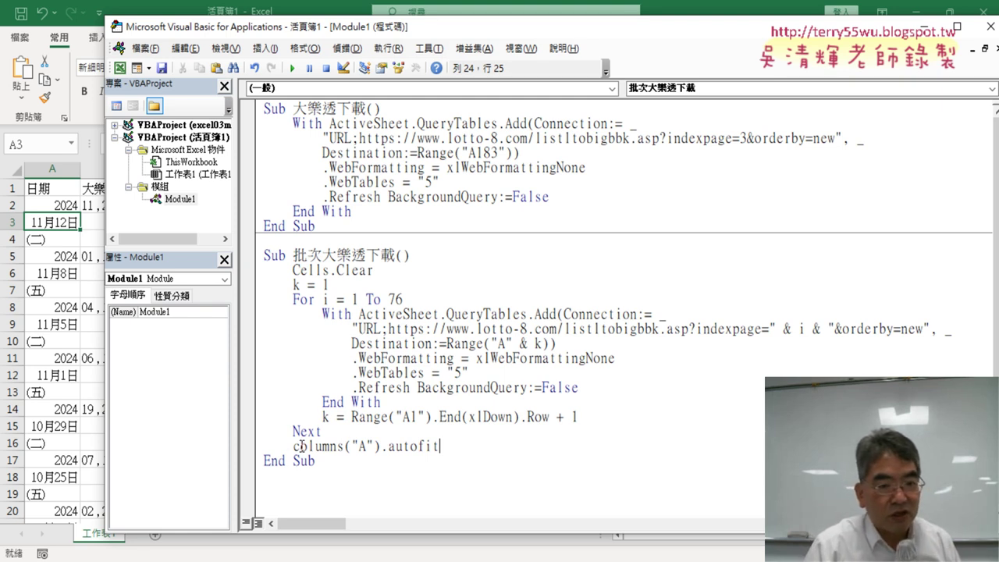
pyautogui.moveTo(298, 447); pyautogui.dragTo(293, 446)
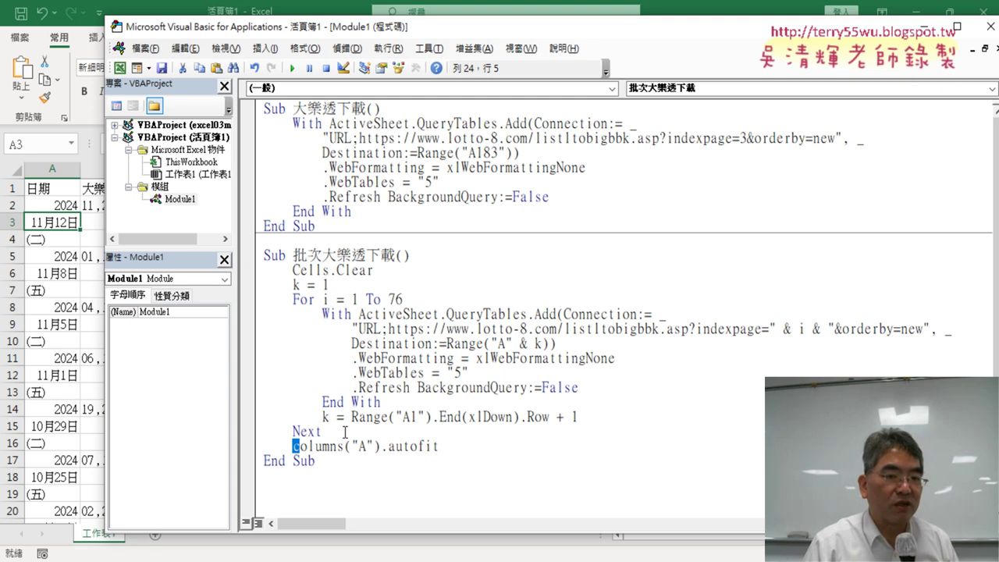
# Delete and retype the trailing s and the lowercase c of Columns on that line
pyautogui.moveTo(344, 446); pyautogui.dragTo(336, 447)
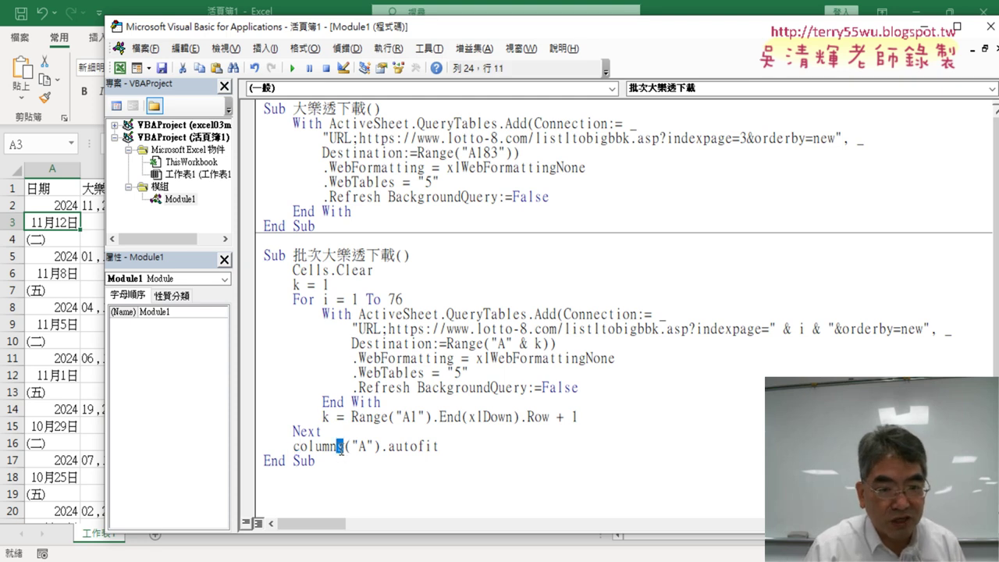
pyautogui.press('Delete')
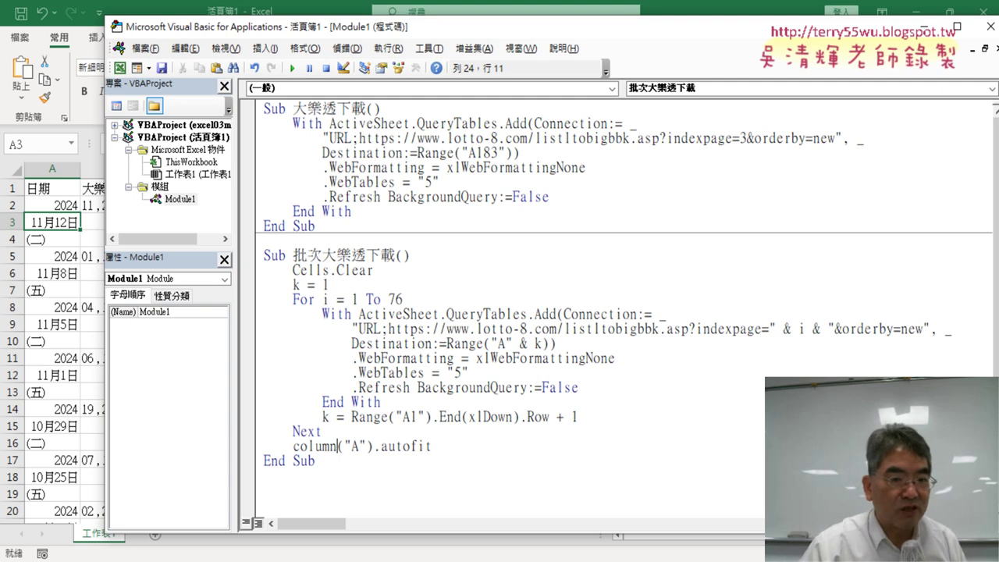
pyautogui.click(385, 429)
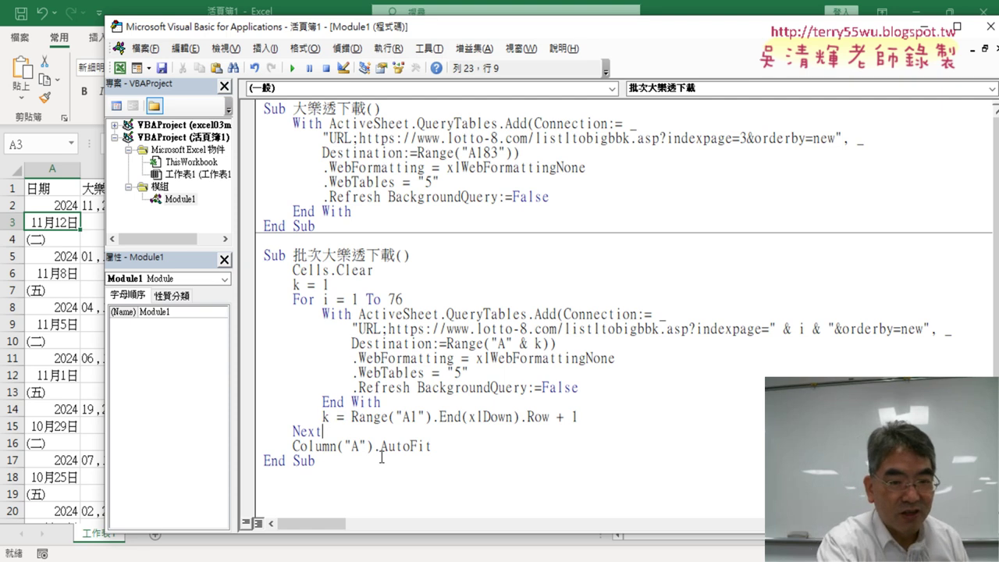
pyautogui.click(339, 446)
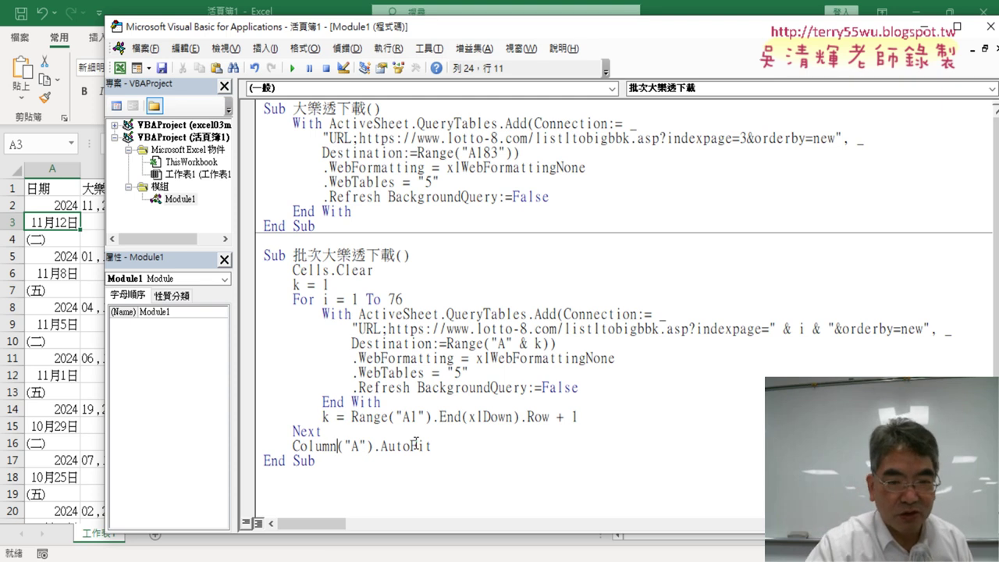
pyautogui.write('s')
pyautogui.press('Left')
pyautogui.press('Left')
pyautogui.press('Left')
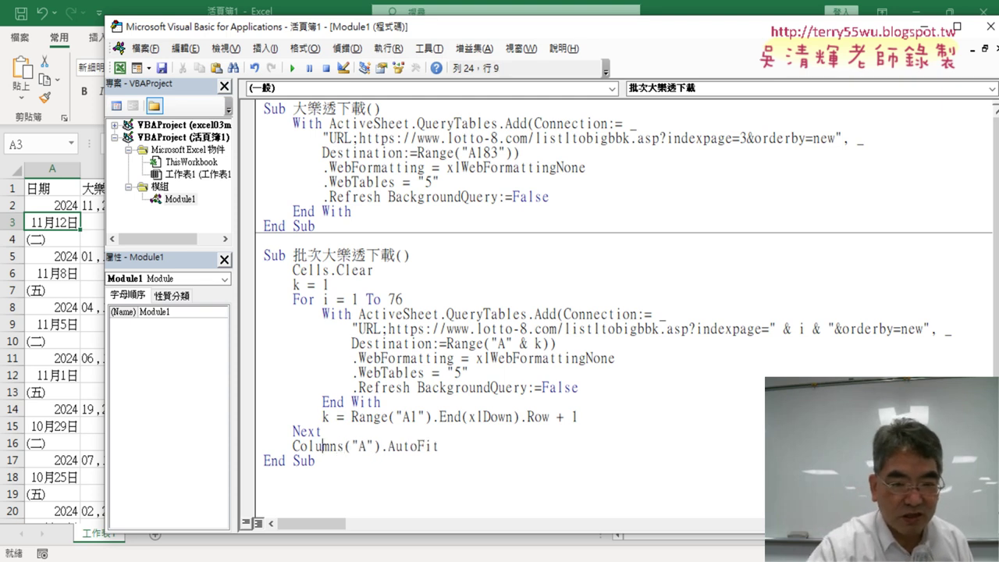
pyautogui.press('Left')
pyautogui.press('Left')
pyautogui.press('Left')
pyautogui.press('Delete')
pyautogui.write('c')
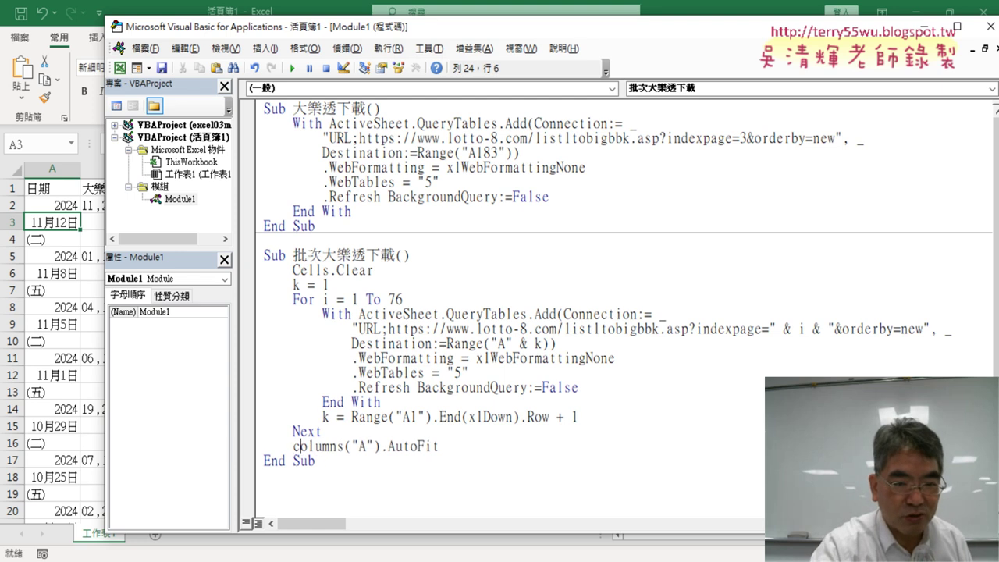
# Retype letters of the AutoFit method name, leaving it as autoft
pyautogui.press('Right')
pyautogui.press('Right')
pyautogui.press('Right')
pyautogui.press('Right')
pyautogui.press('Right')
pyautogui.press('Right')
pyautogui.press('Right')
pyautogui.press('Right')
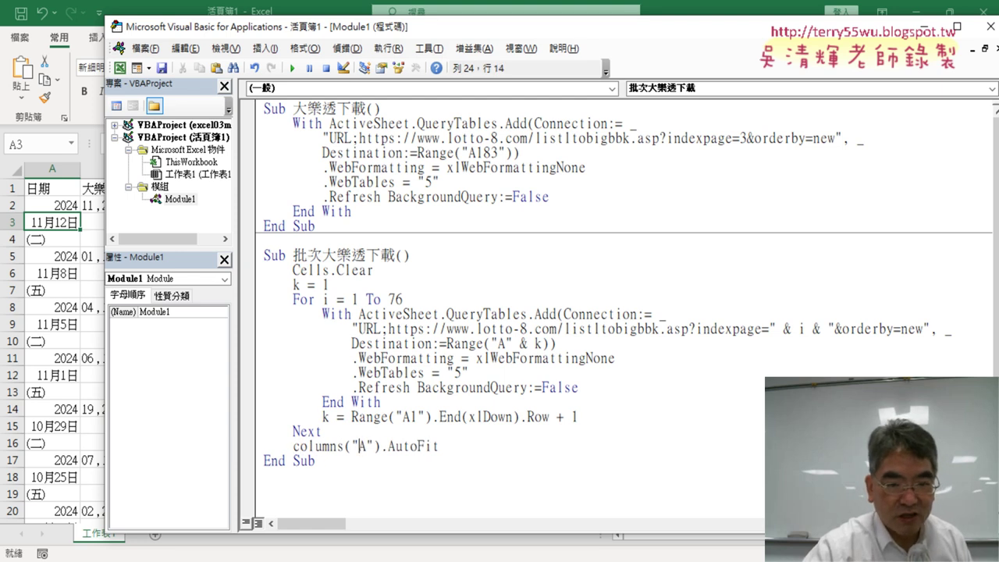
pyautogui.press('Right')
pyautogui.press('Right')
pyautogui.press('Right')
pyautogui.press('Delete')
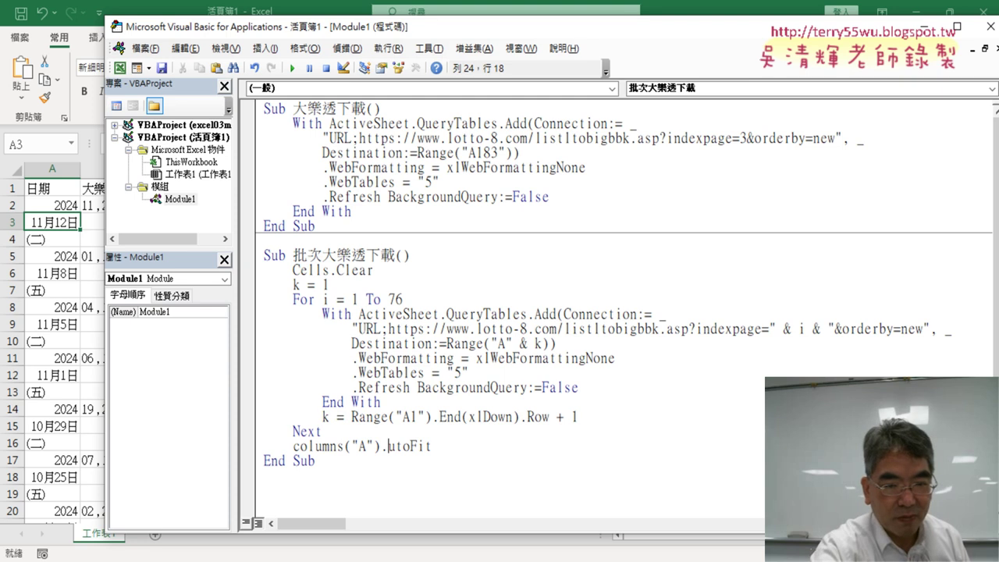
pyautogui.write('a')
pyautogui.press('Right')
pyautogui.press('Right')
pyautogui.press('Right')
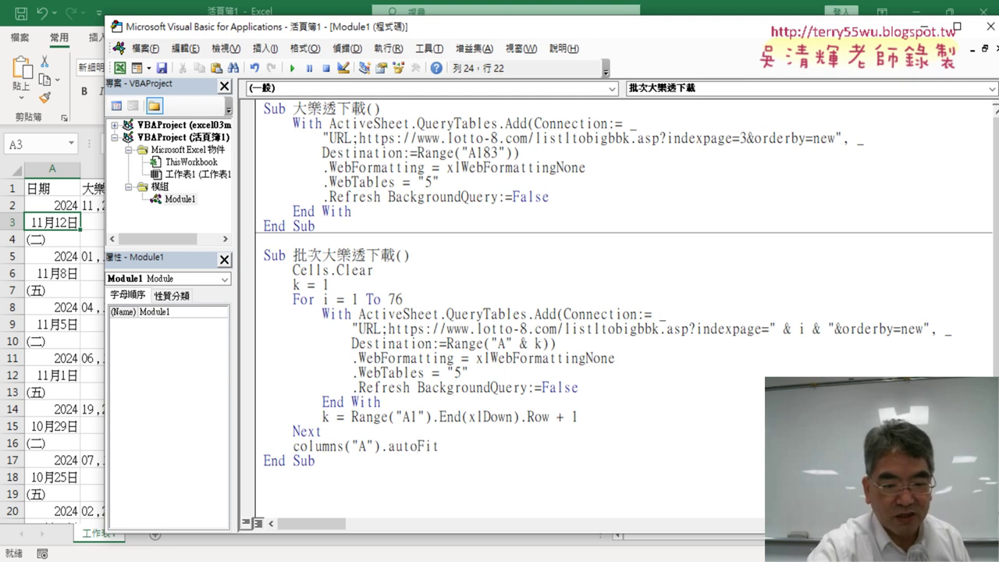
pyautogui.write('f')
pyautogui.press('Delete')
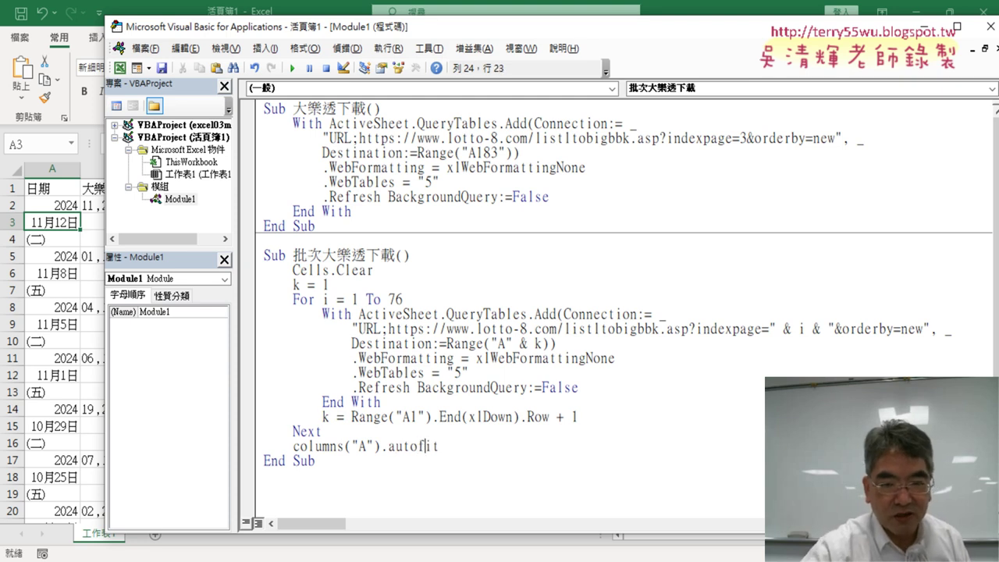
pyautogui.press('Right')
pyautogui.press('Left')
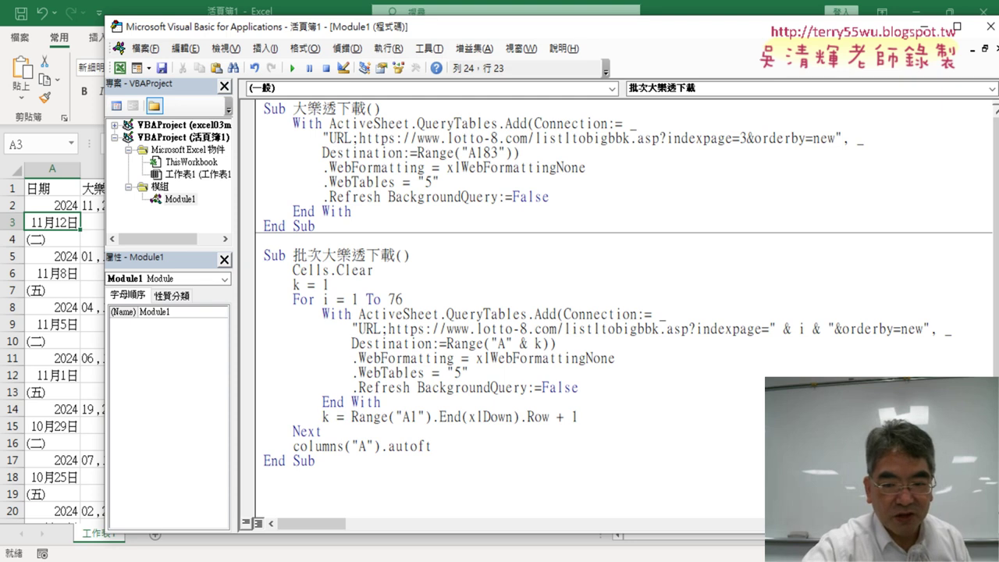
pyautogui.click(264, 504)
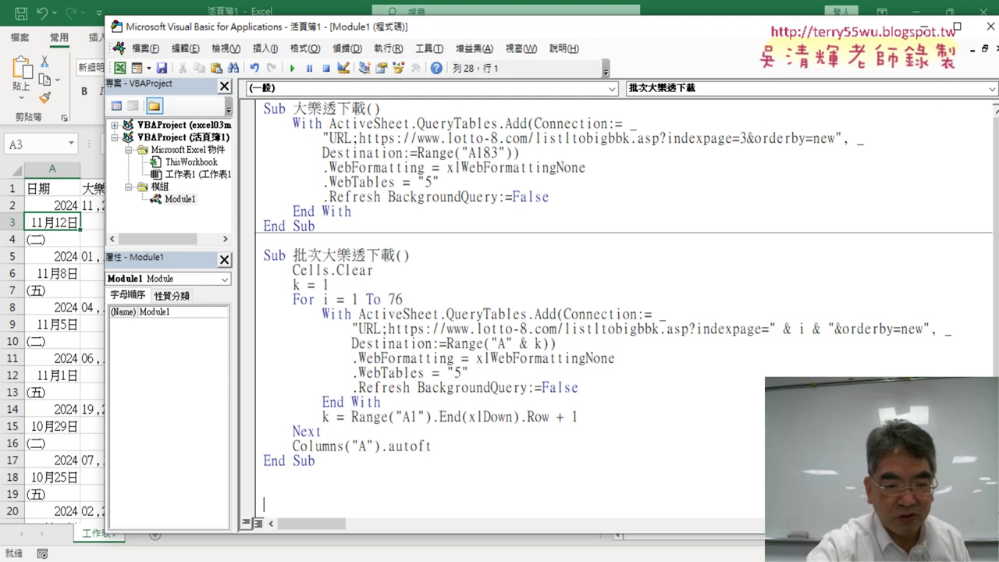
# Insert the missing i in autoft so the line becomes Columns("A").AutoFit
pyautogui.write('i')
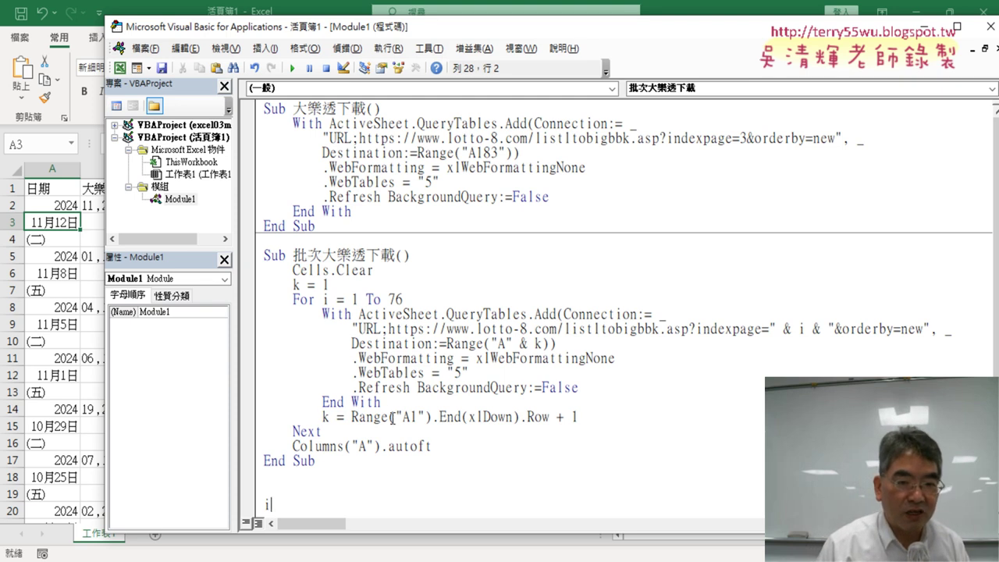
pyautogui.moveTo(432, 446); pyautogui.dragTo(388, 448)
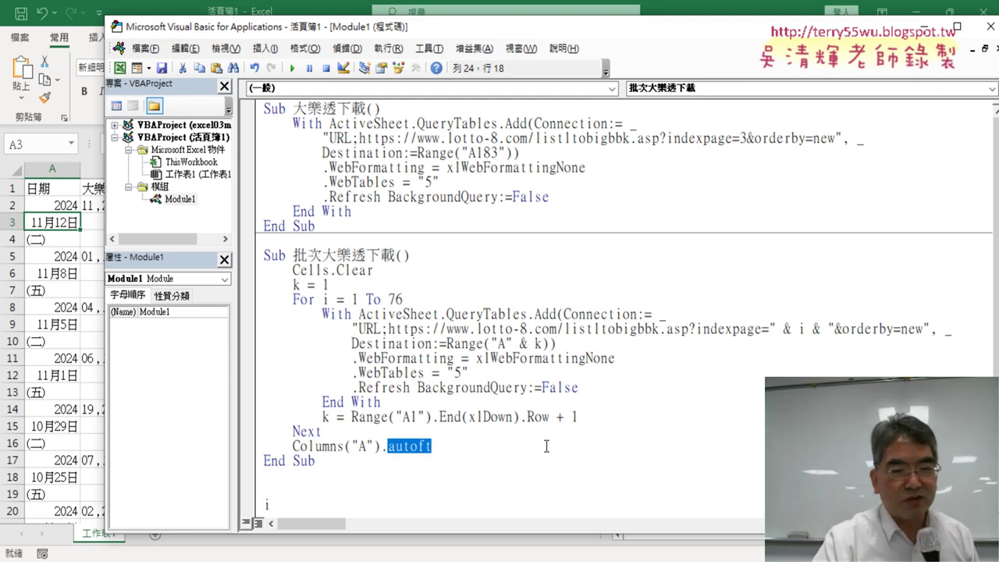
pyautogui.click(546, 446)
pyautogui.press('Right')
pyautogui.press('Right')
pyautogui.press('Right')
pyautogui.press('Right')
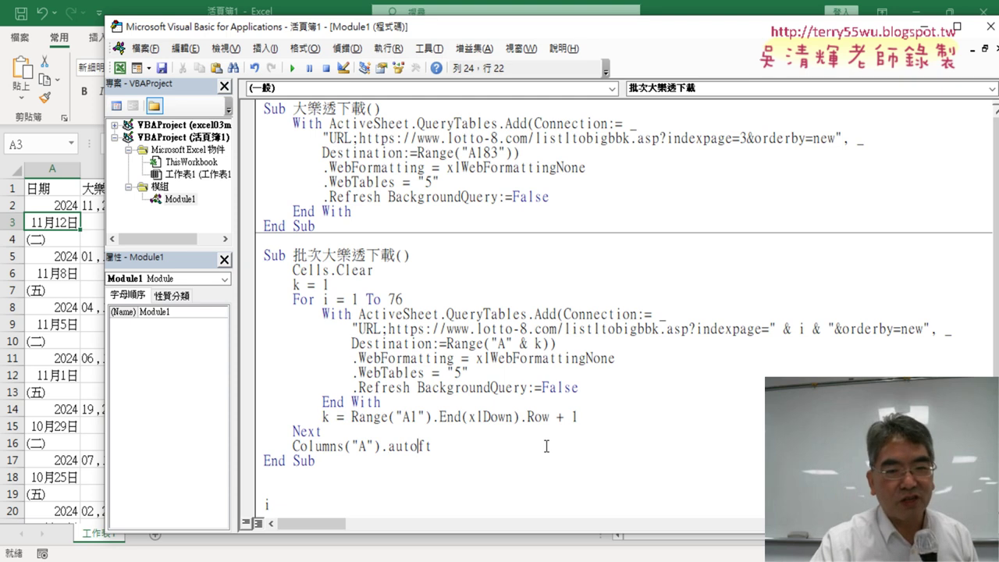
pyautogui.write('i')
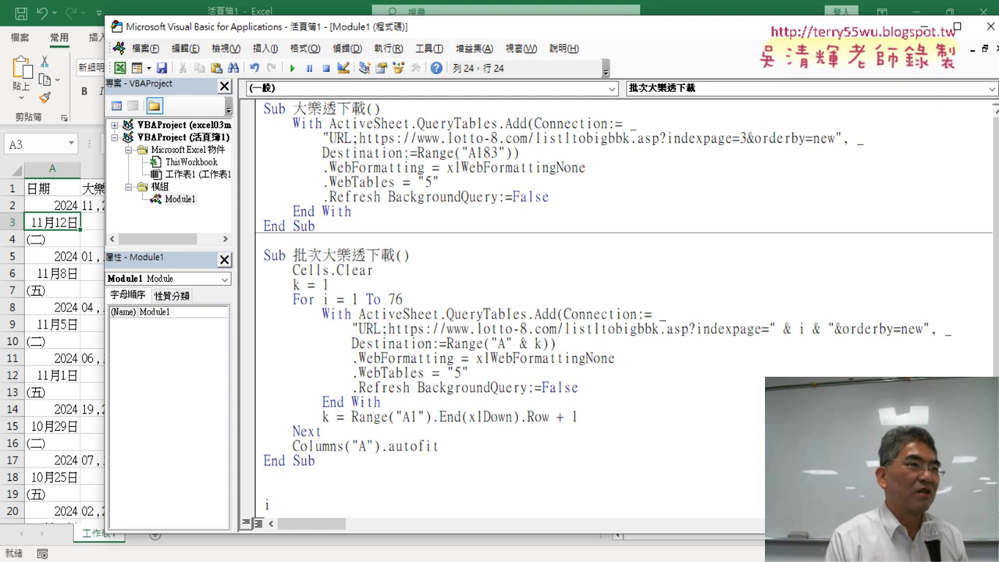
pyautogui.click(468, 414)
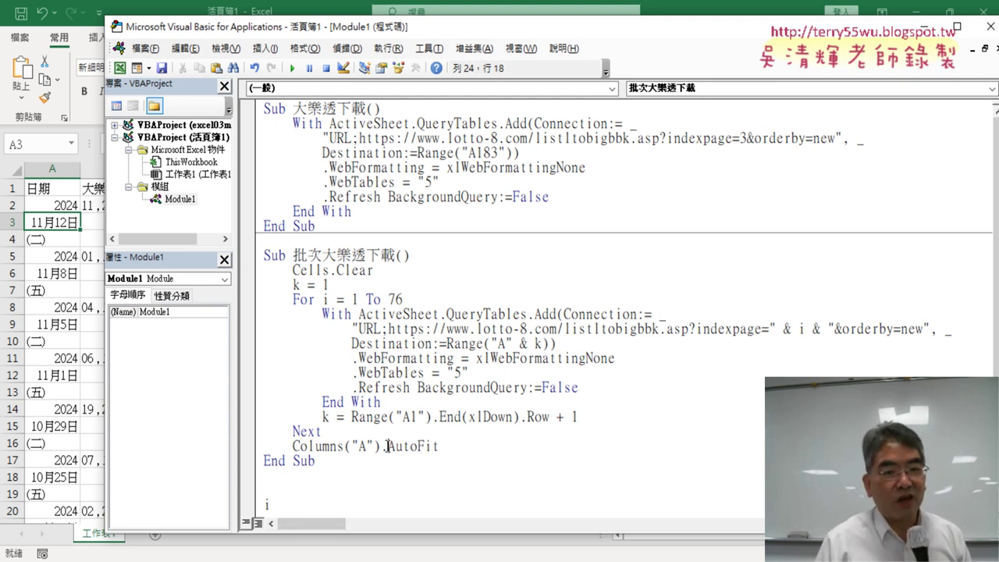
pyautogui.moveTo(386, 446); pyautogui.dragTo(426, 446)
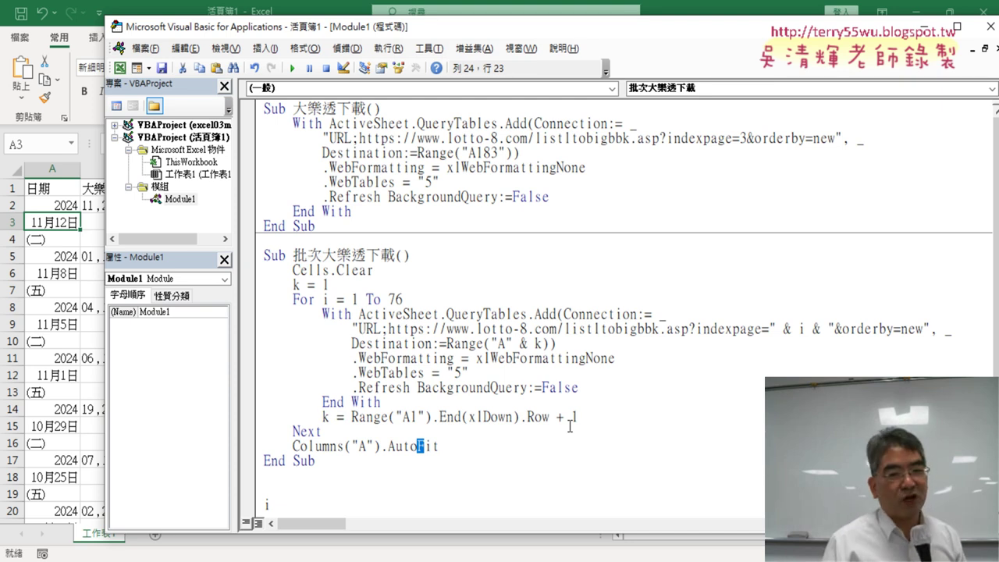
# Run the macro, dismiss the compile error, remove the stray i below End Sub, and rerun
pyautogui.click(439, 343)
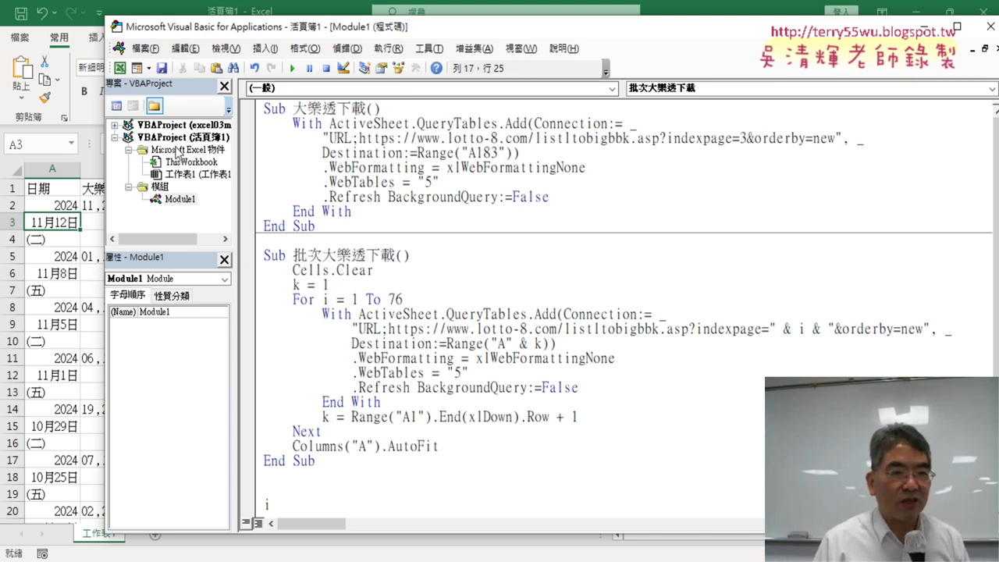
pyautogui.click(292, 68)
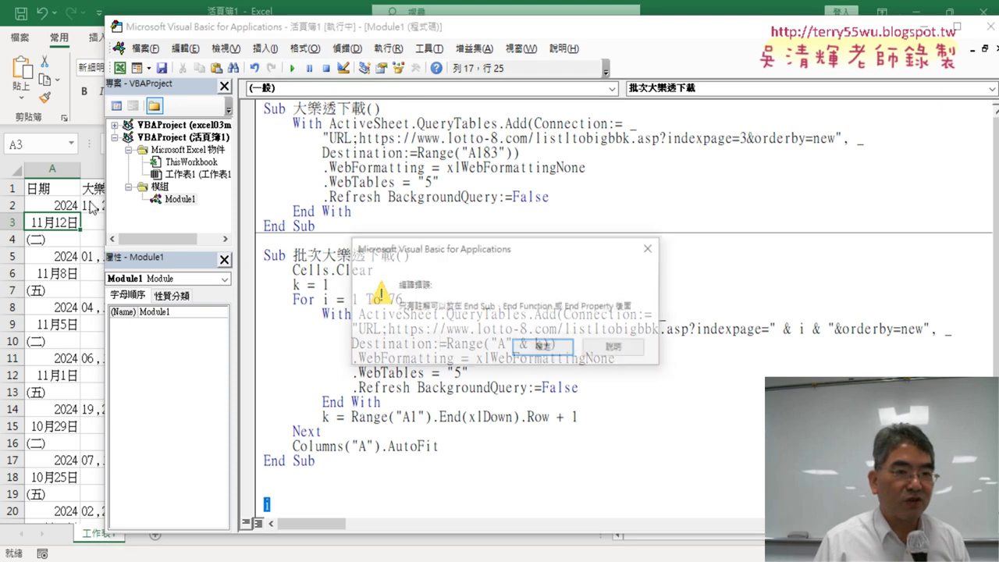
pyautogui.click(540, 348)
pyautogui.click(296, 507)
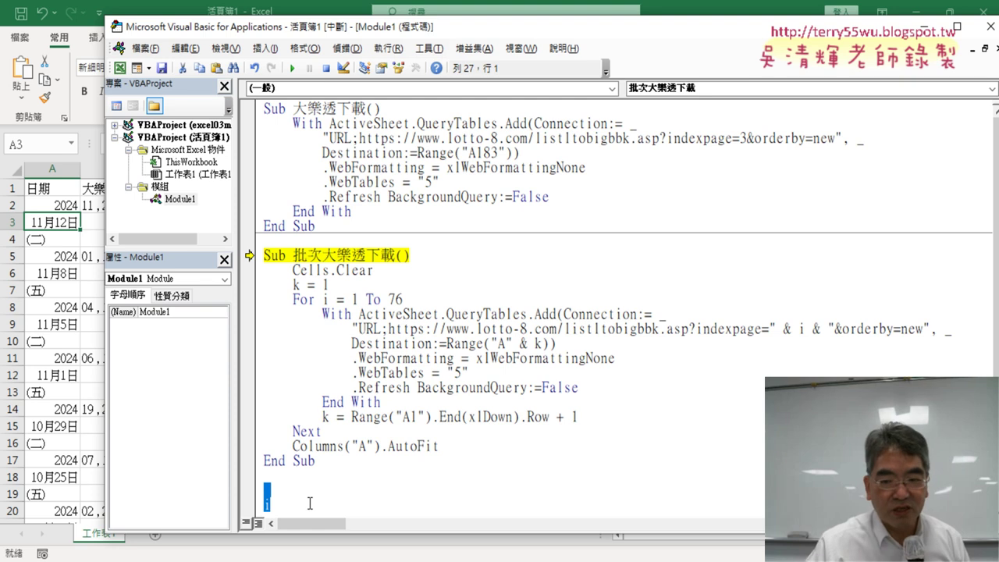
pyautogui.click(310, 504)
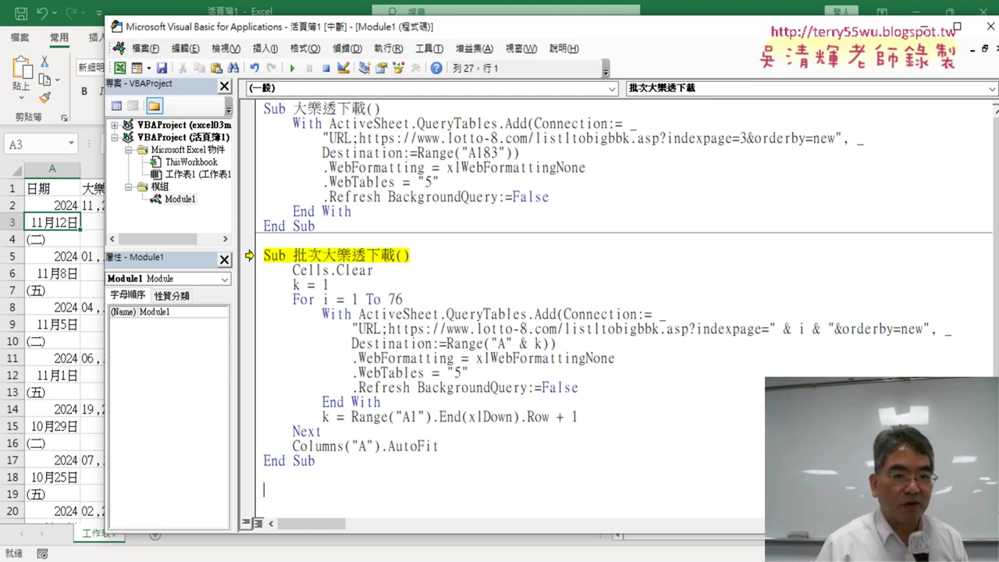
pyautogui.click(293, 69)
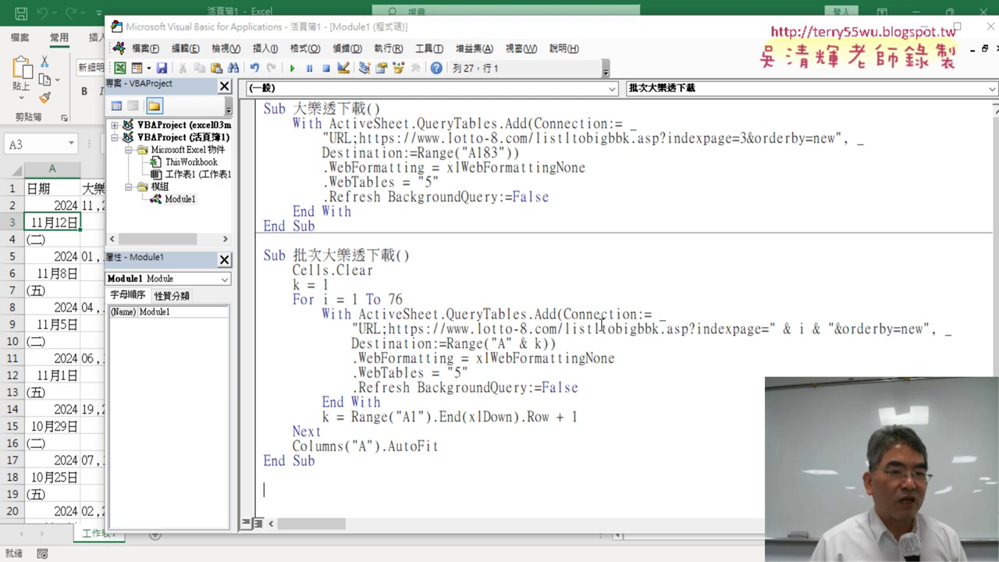
# In Excel, delete the leftover date rows 3–4, 4–5 and 5–6
pyautogui.hotkey('alt', 'F11')
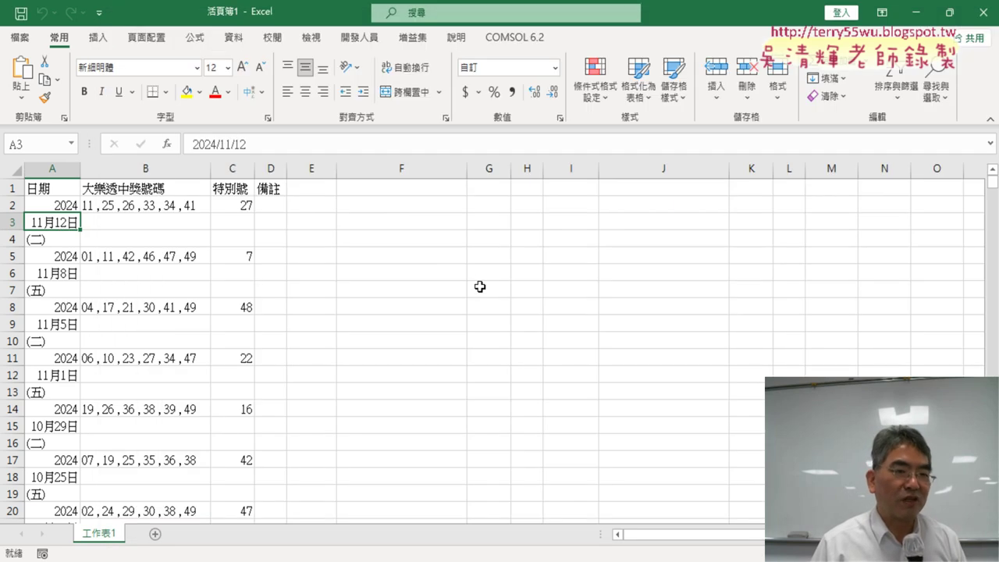
pyautogui.click(150, 203)
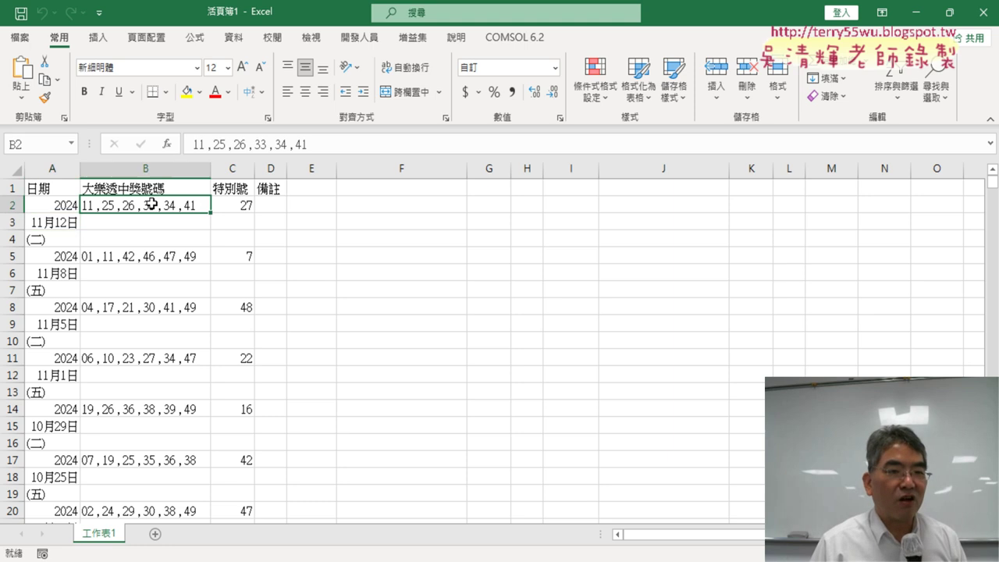
pyautogui.click(48, 169)
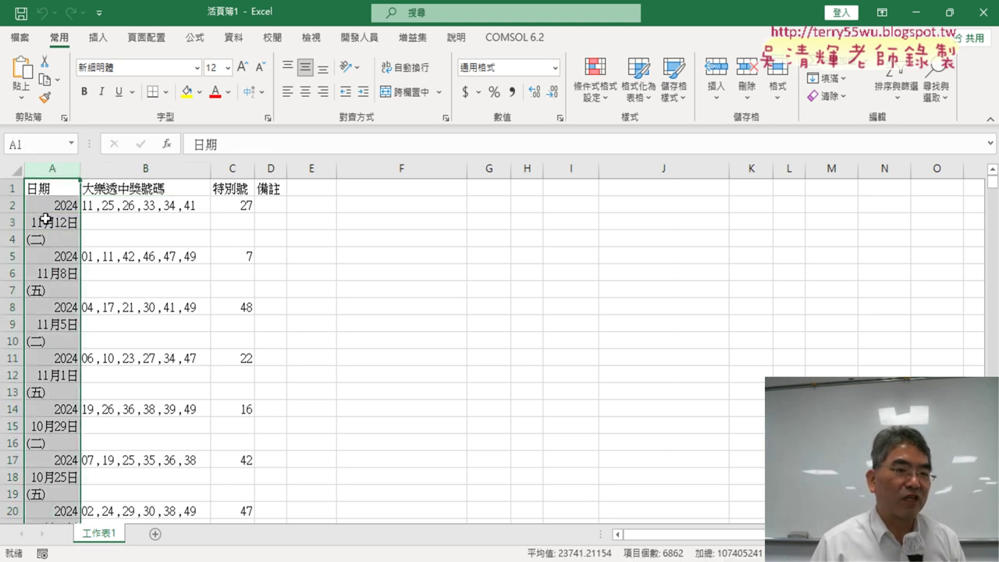
pyautogui.click(138, 223)
pyautogui.moveTo(16, 221); pyautogui.dragTo(189, 233)
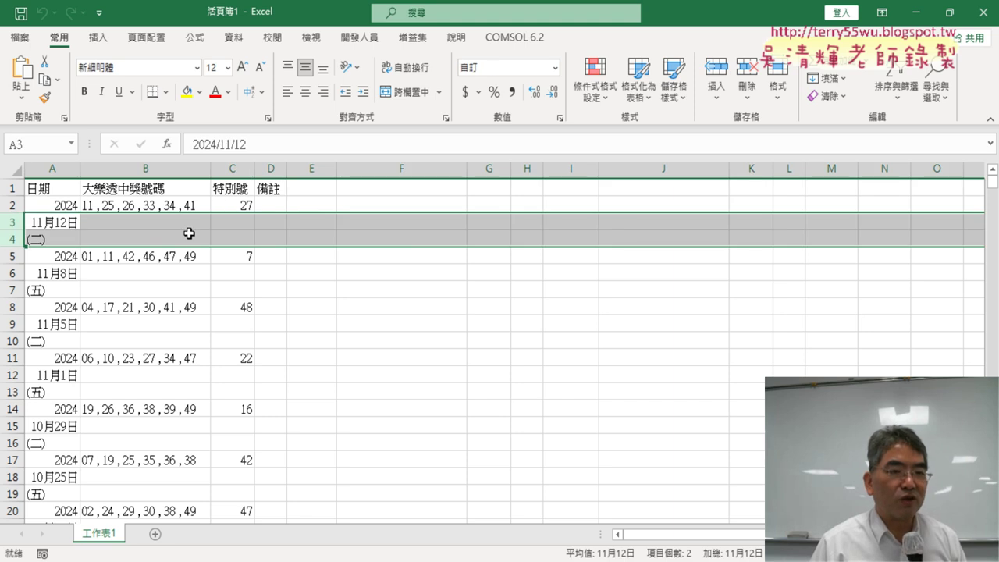
pyautogui.rightClick(189, 233)
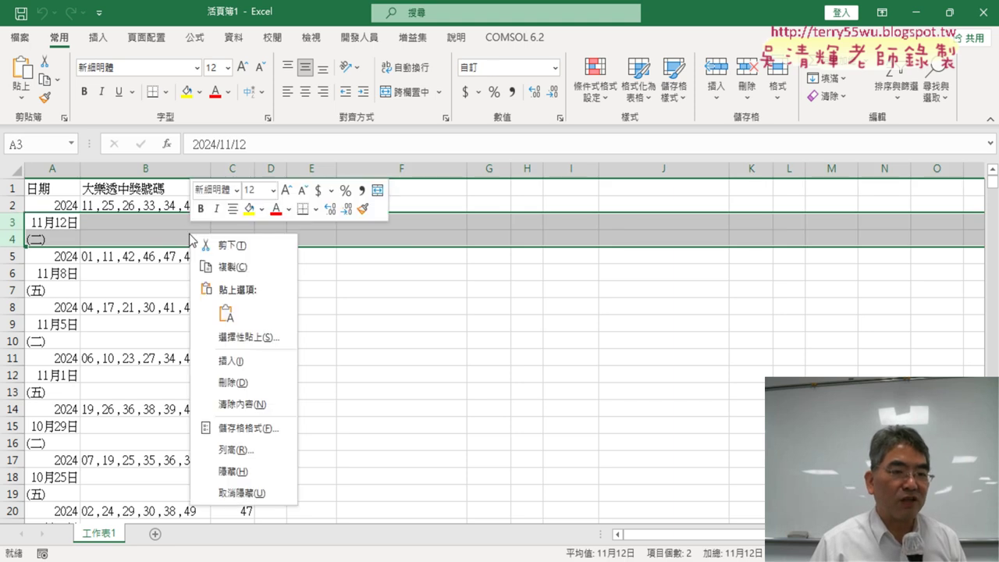
pyautogui.click(234, 383)
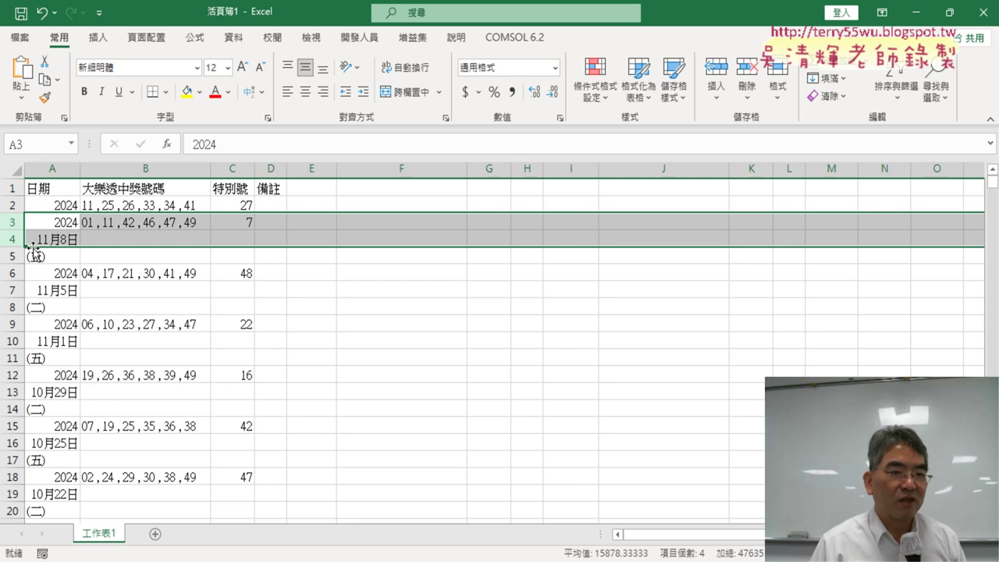
pyautogui.moveTo(11, 238); pyautogui.dragTo(12, 256)
pyautogui.rightClick(119, 248)
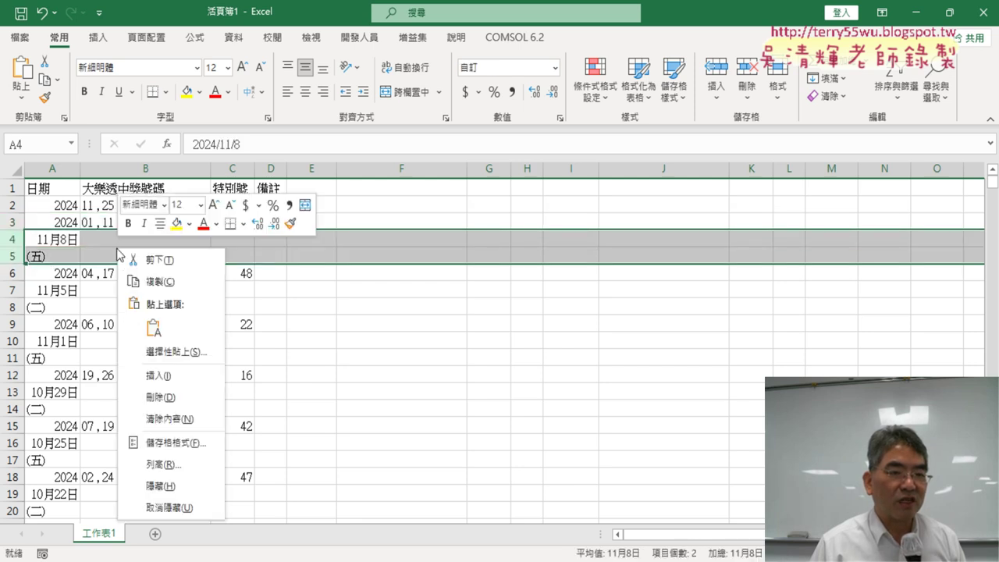
pyautogui.click(149, 396)
pyautogui.moveTo(12, 256); pyautogui.dragTo(12, 273)
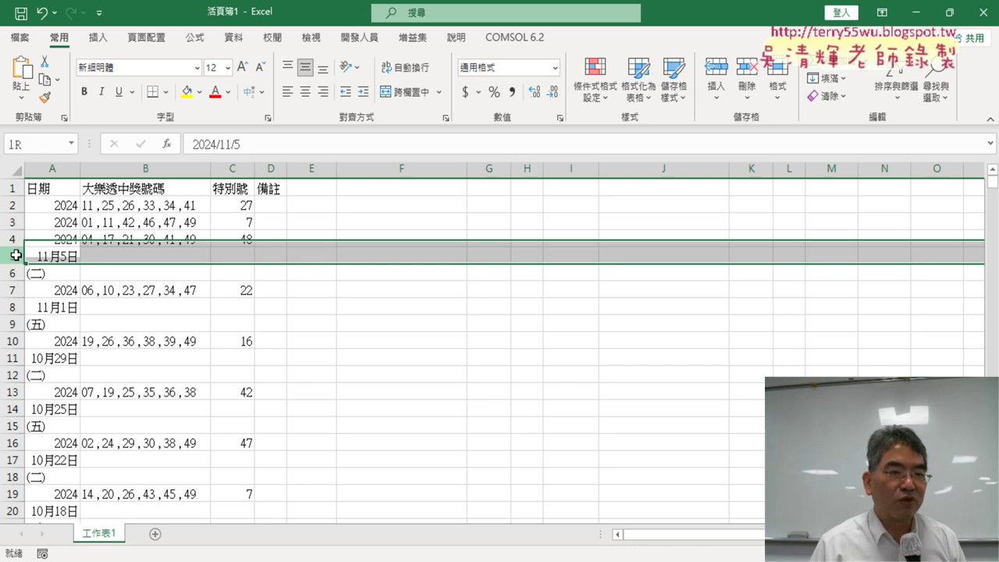
pyautogui.rightClick(111, 265)
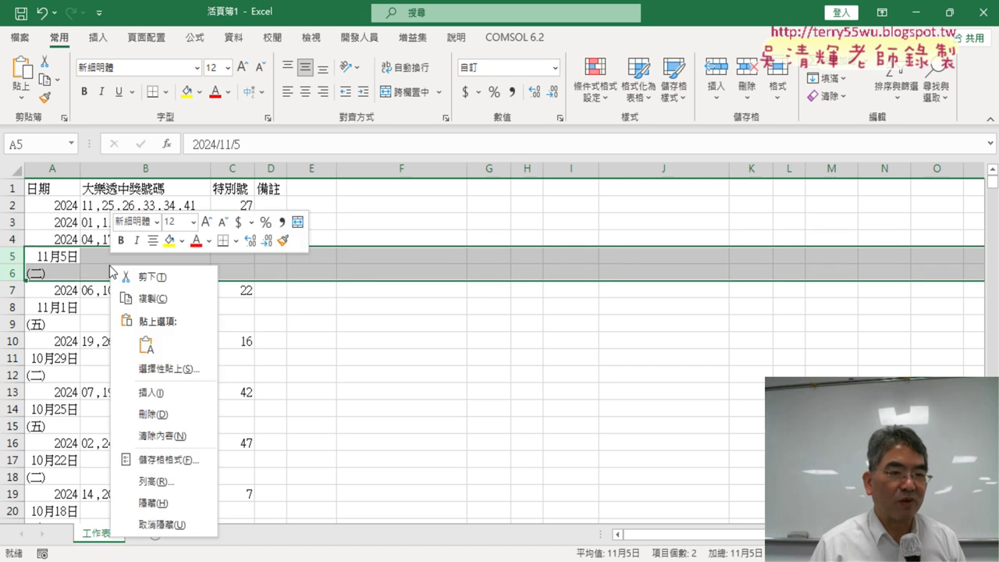
pyautogui.click(153, 414)
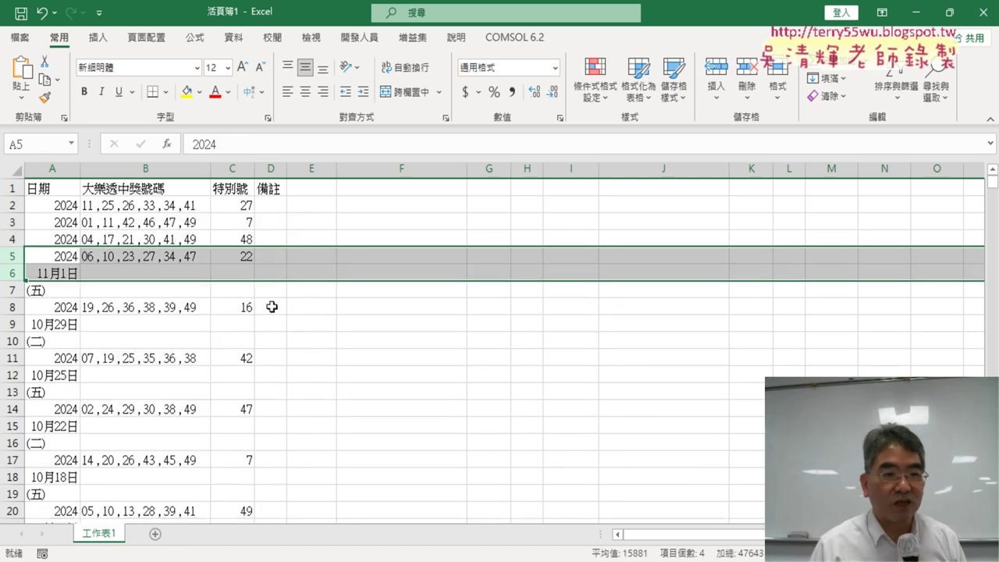
# Cancel deleting rows 6–7 and undo the earlier row deletions with Ctrl+Z
pyautogui.moveTo(15, 274); pyautogui.dragTo(24, 290)
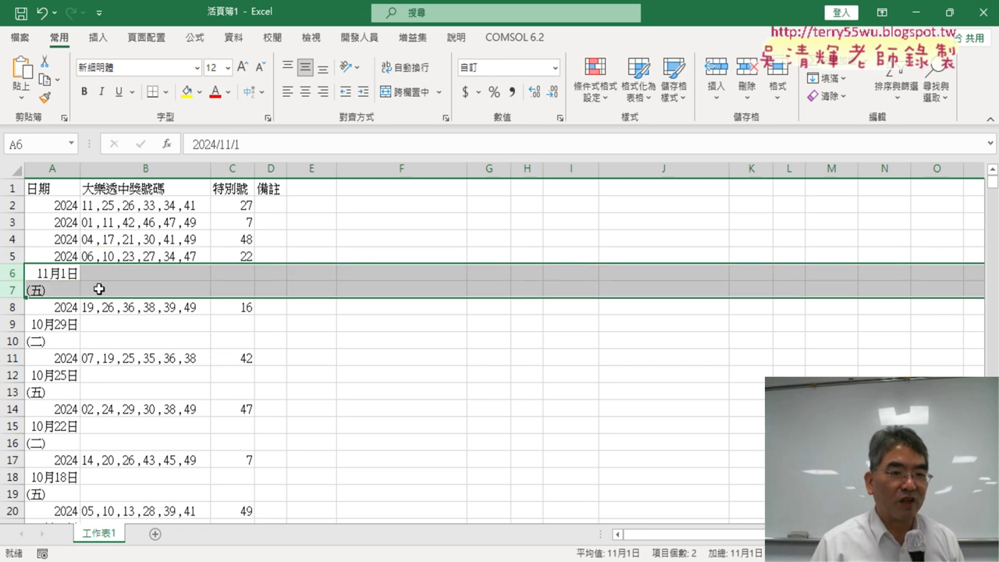
pyautogui.rightClick(152, 286)
pyautogui.click(195, 430)
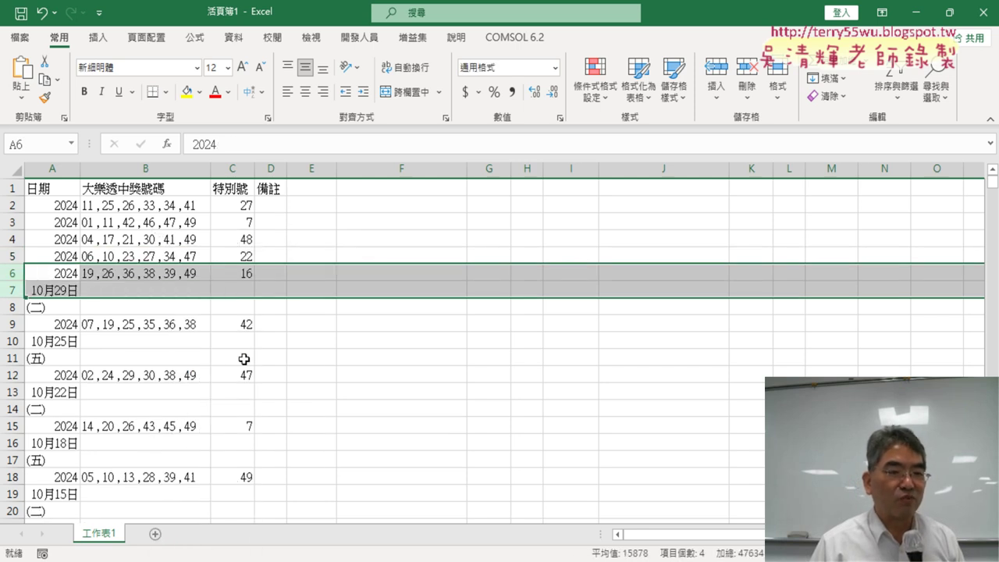
pyautogui.hotkey('ctrl', 'z')
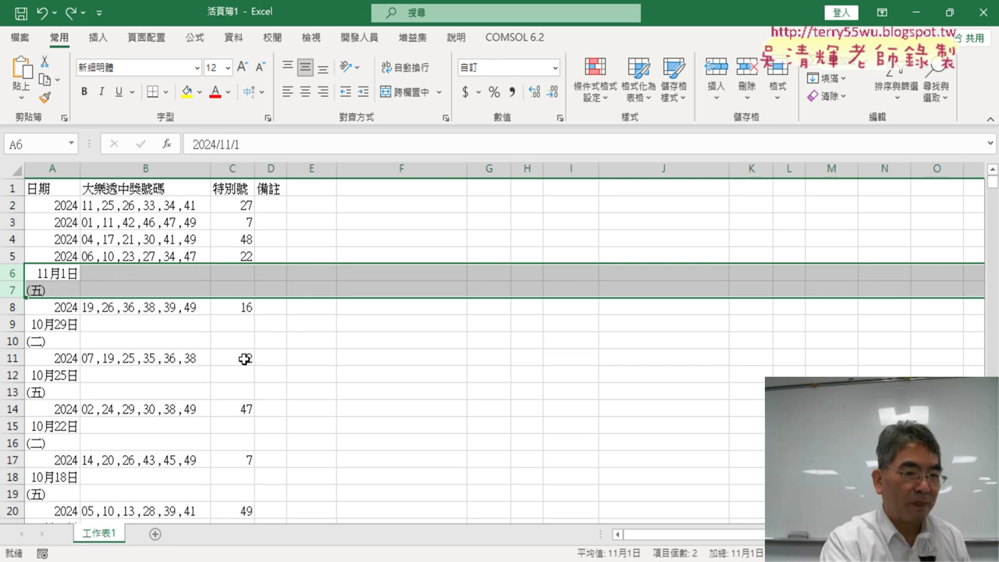
pyautogui.hotkey('ctrl', 'z')
pyautogui.hotkey('ctrl', 'z')
pyautogui.hotkey('ctrl', 'z')
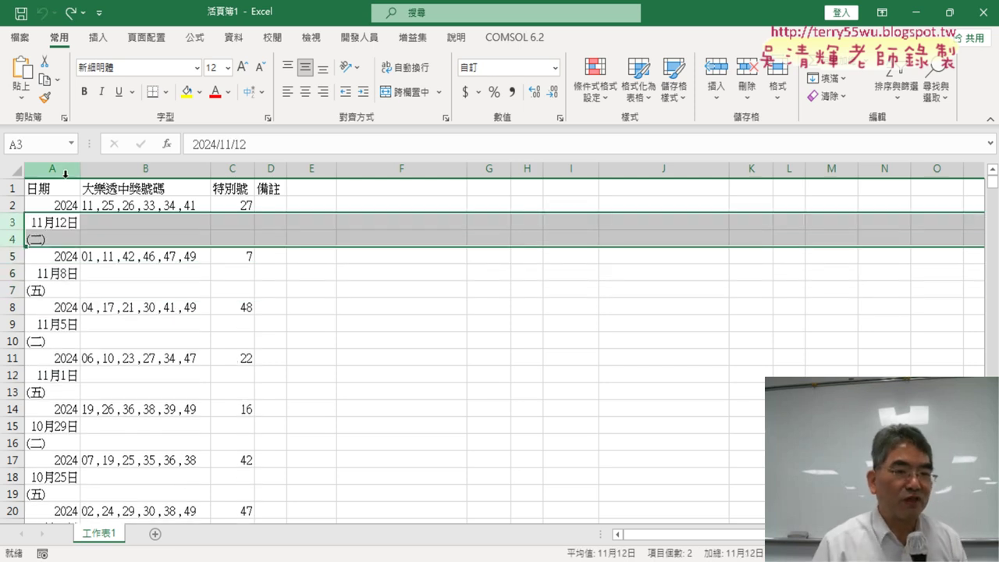
# On the Data tab, dismiss the import tip, inspect A2–A4's year, date and weekday, select 日期
pyautogui.click(63, 188)
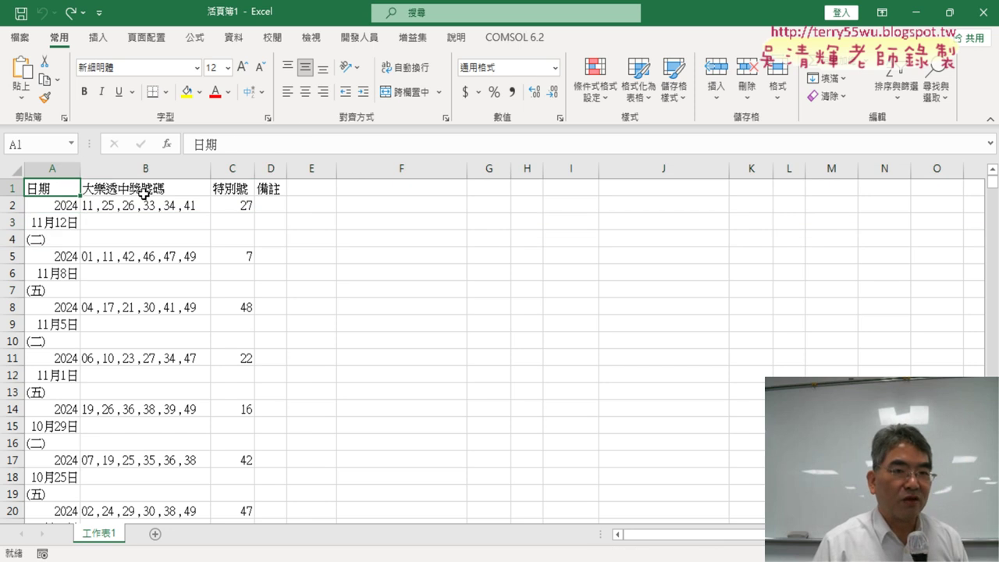
pyautogui.click(233, 38)
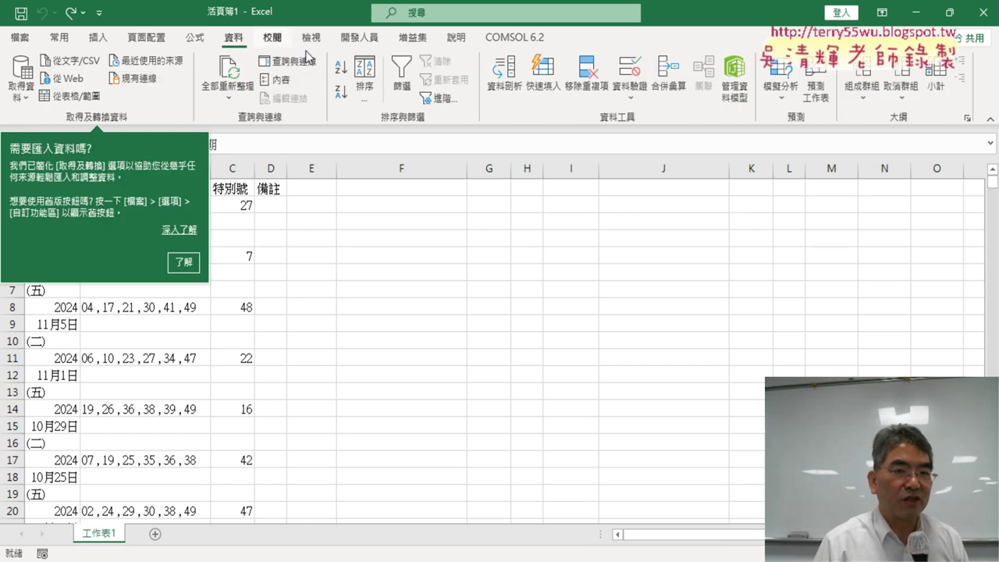
pyautogui.click(184, 262)
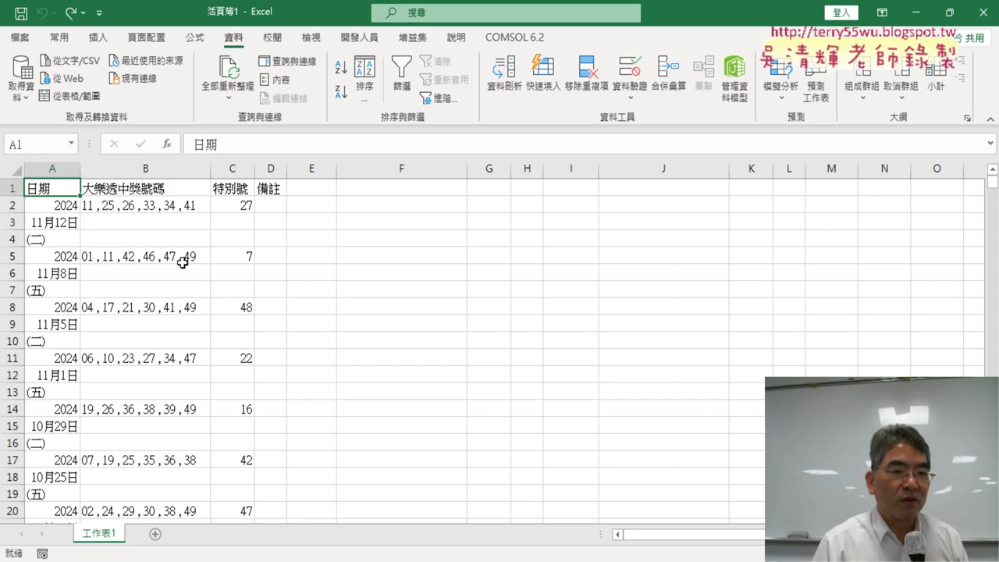
pyautogui.moveTo(60, 206); pyautogui.dragTo(63, 233)
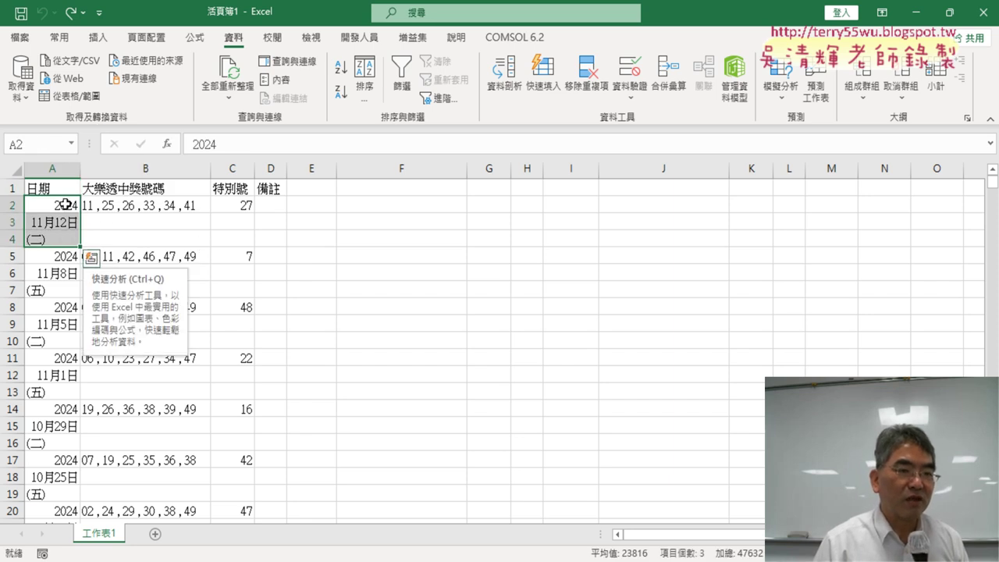
pyautogui.click(67, 204)
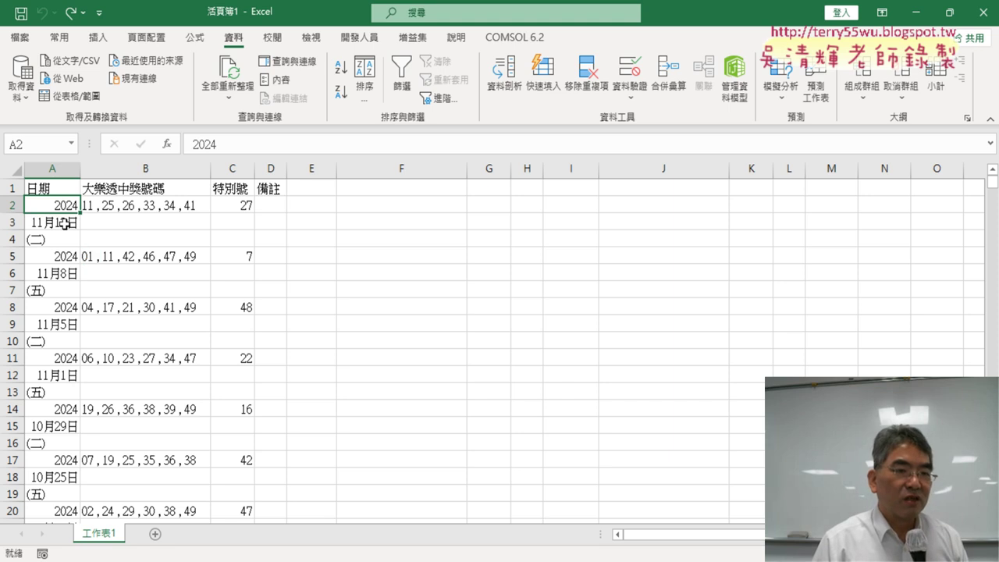
pyautogui.click(66, 224)
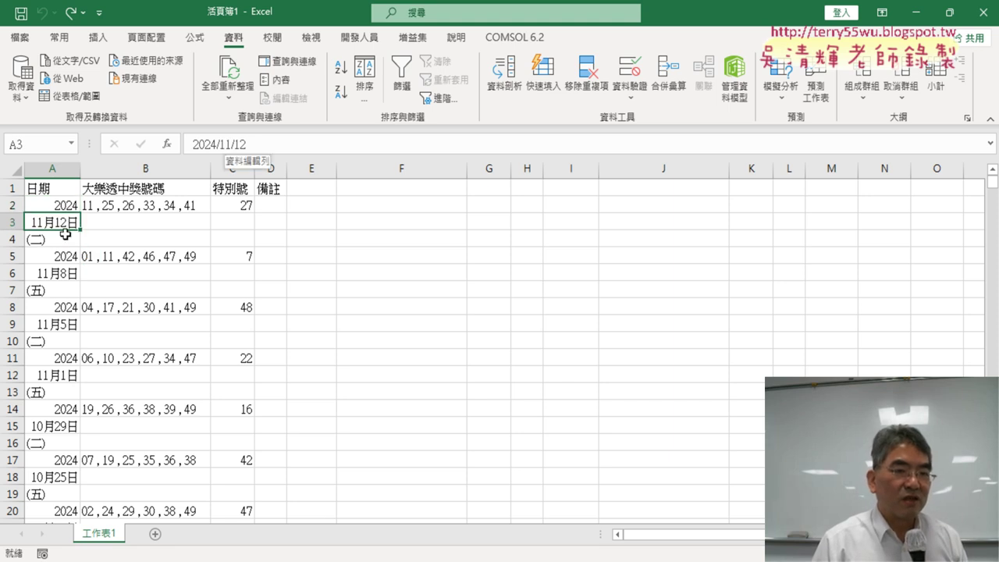
pyautogui.click(66, 240)
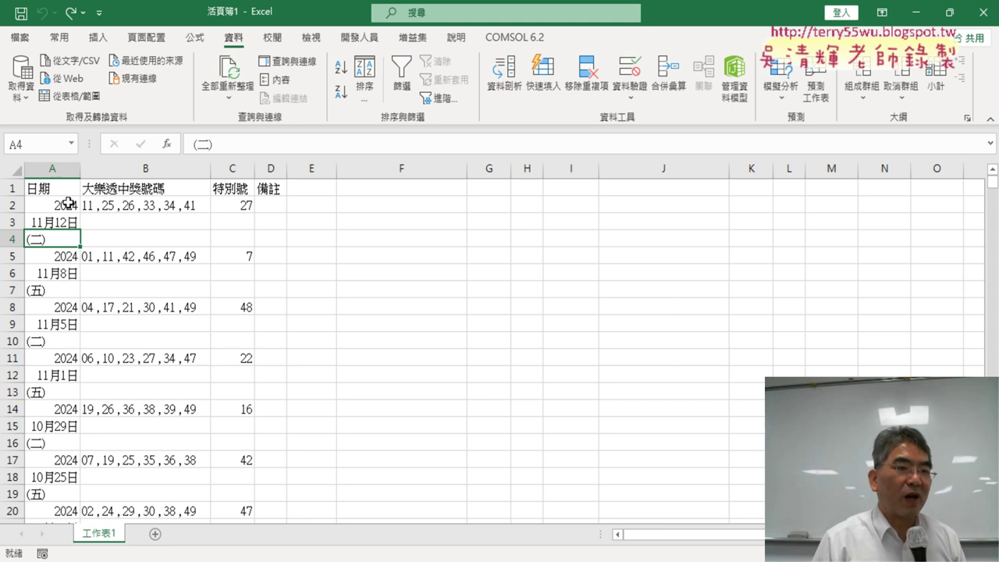
pyautogui.click(68, 204)
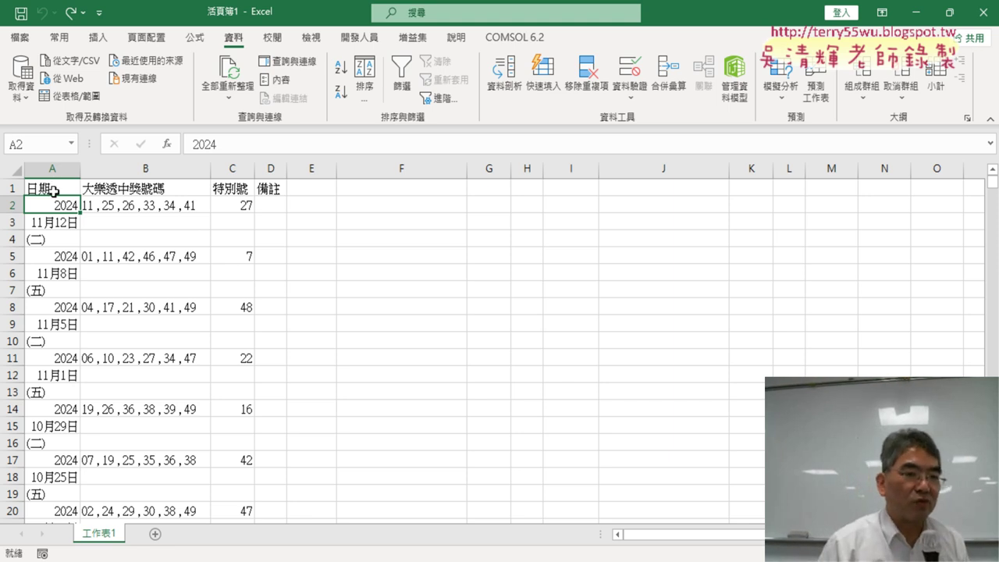
pyautogui.click(54, 191)
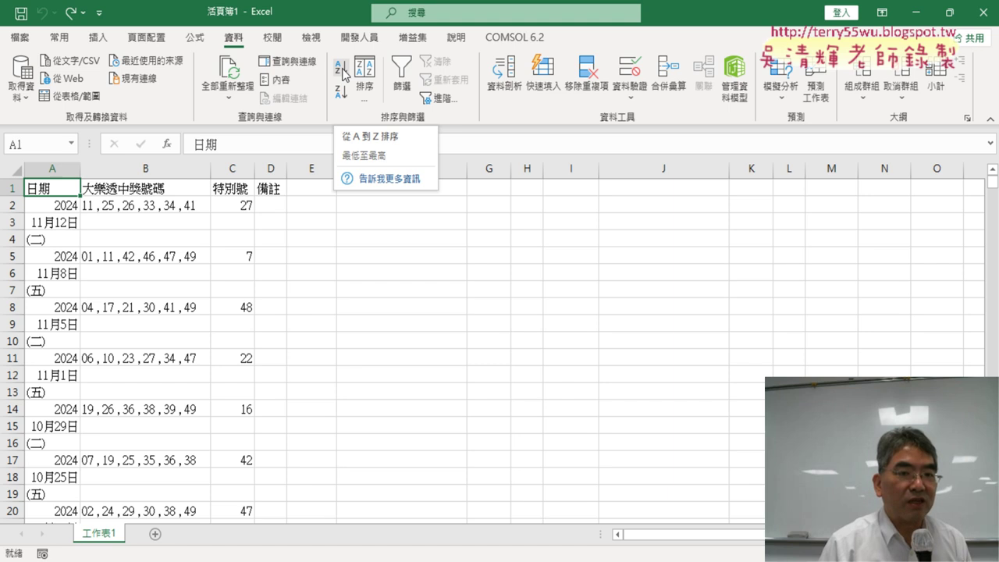
# Sort rows A to Z by 日期, then jump to the last filled row 2263
pyautogui.click(343, 76)
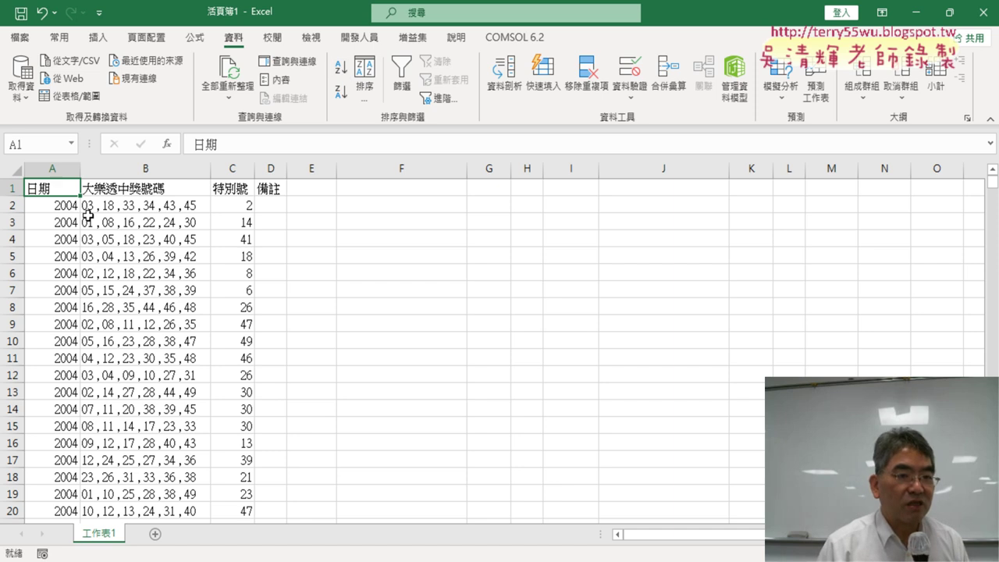
pyautogui.scroll(-2, 100, 263)
pyautogui.scroll(-1, 100, 263)
pyautogui.scroll(3, 100, 263)
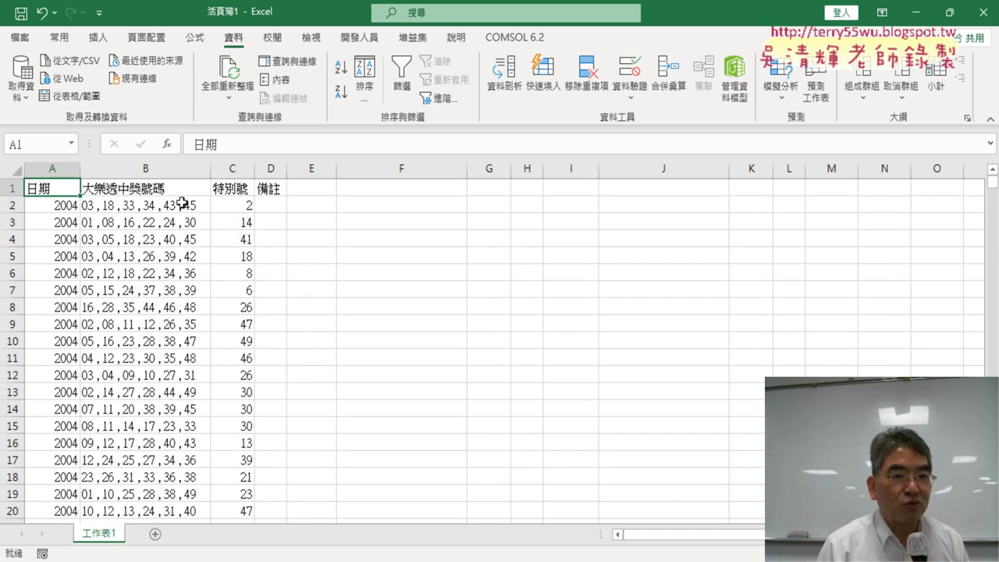
pyautogui.click(182, 204)
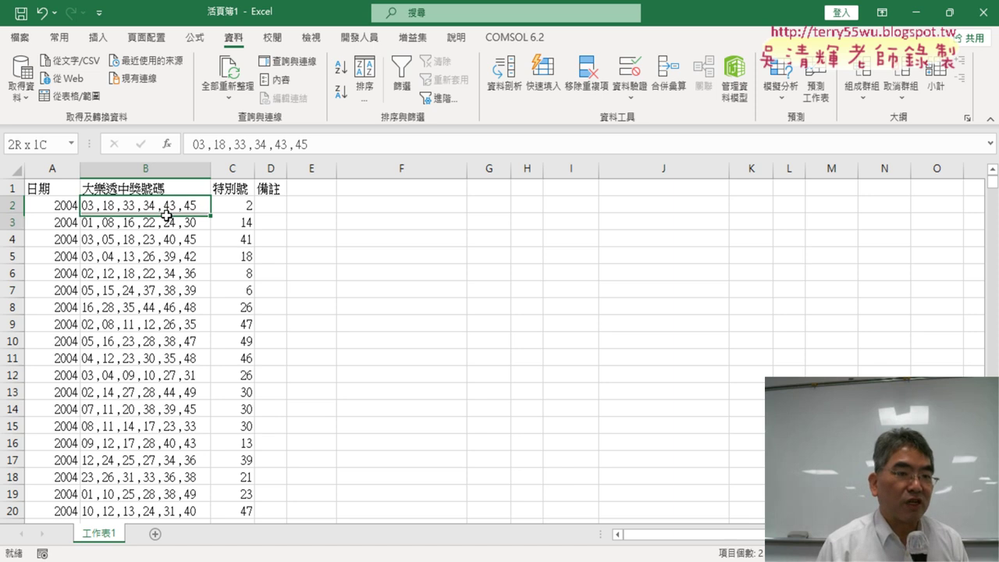
pyautogui.click(171, 188)
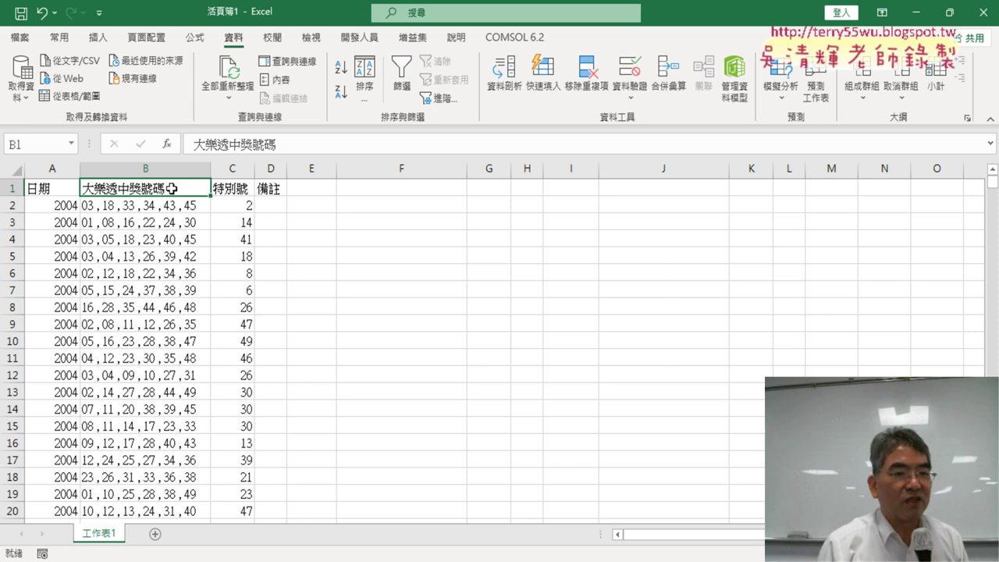
pyautogui.click(49, 188)
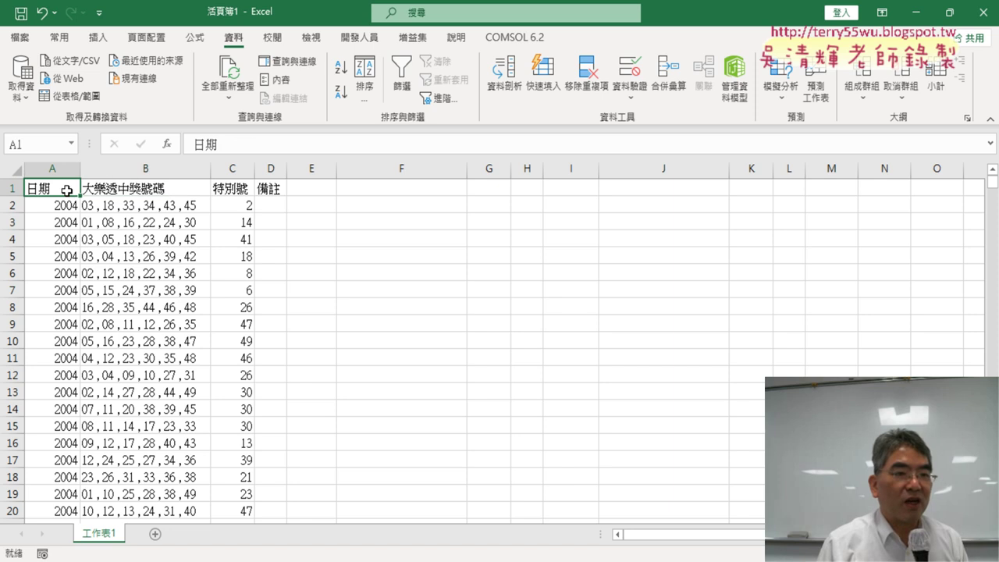
pyautogui.click(142, 189)
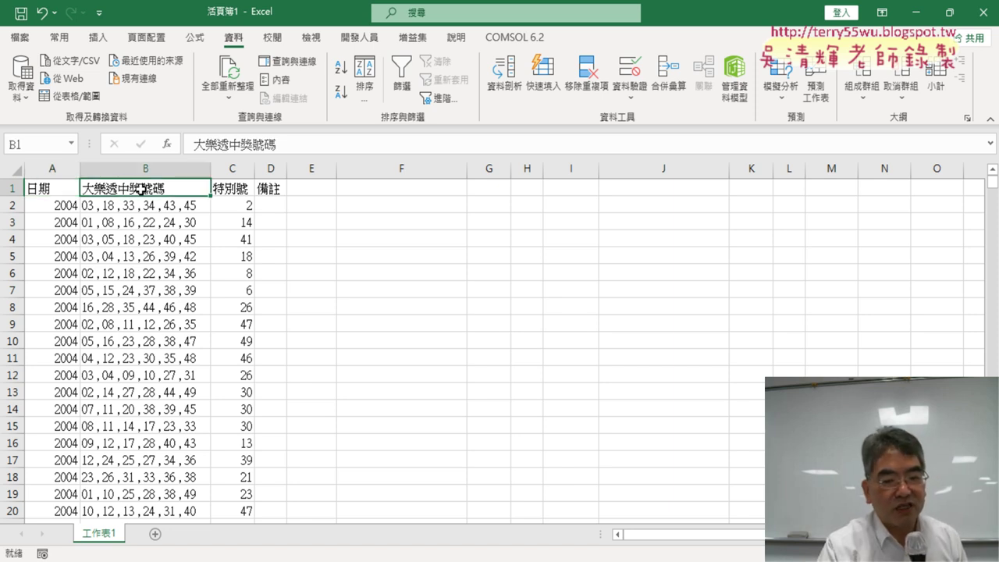
pyautogui.hotkey('ctrl', 'Down')
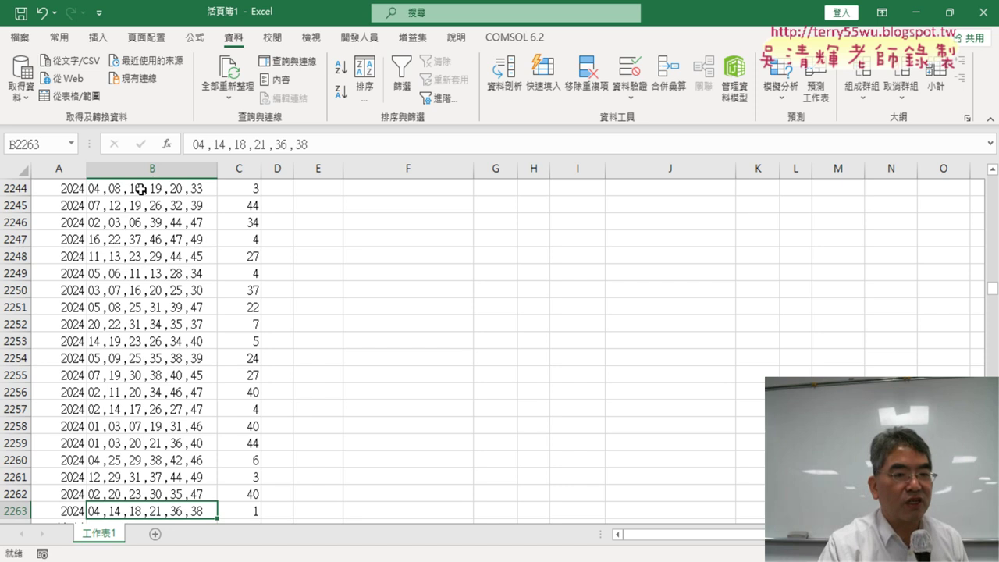
# Start selecting the leftover rows from row 2264 downward
pyautogui.scroll(-3, 149, 195)
pyautogui.scroll(-3, 196, 195)
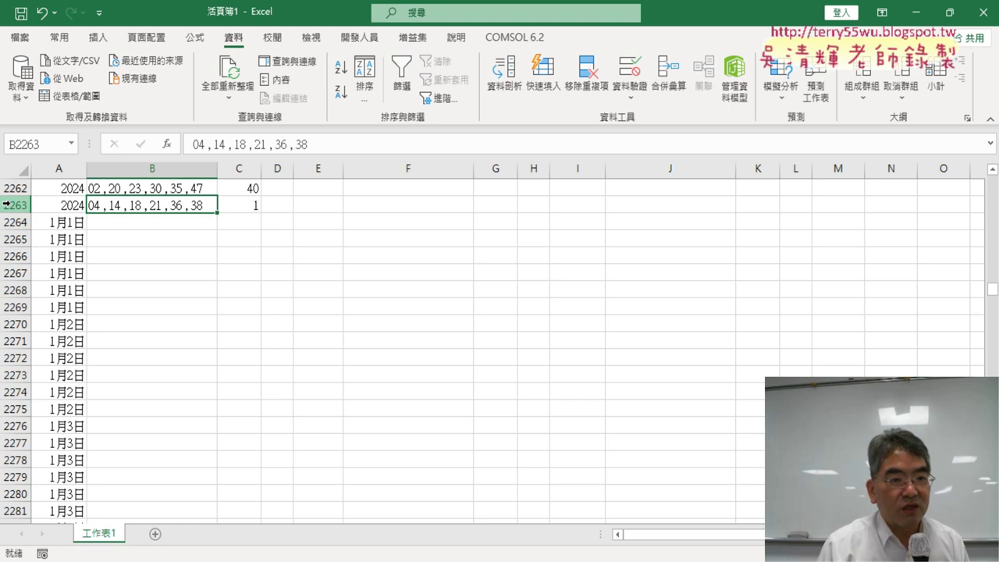
pyautogui.click(14, 221)
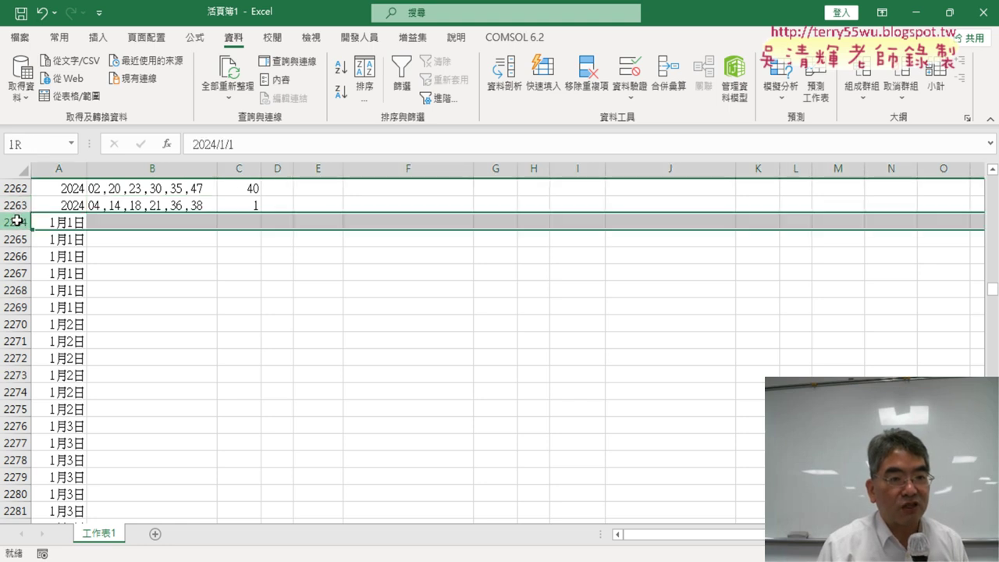
pyautogui.moveTo(14, 222)
pyautogui.mouseDown()
pyautogui.moveTo(16, 507)
pyautogui.moveTo(158, 362)
pyautogui.mouseUp()
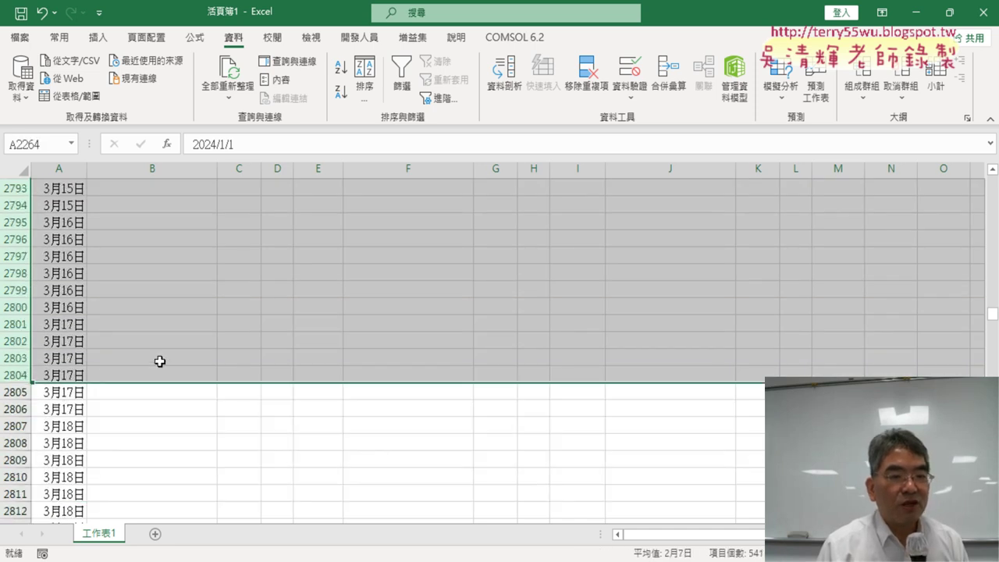
pyautogui.scroll(9, 158, 361)
pyautogui.moveTo(991, 320); pyautogui.dragTo(990, 184)
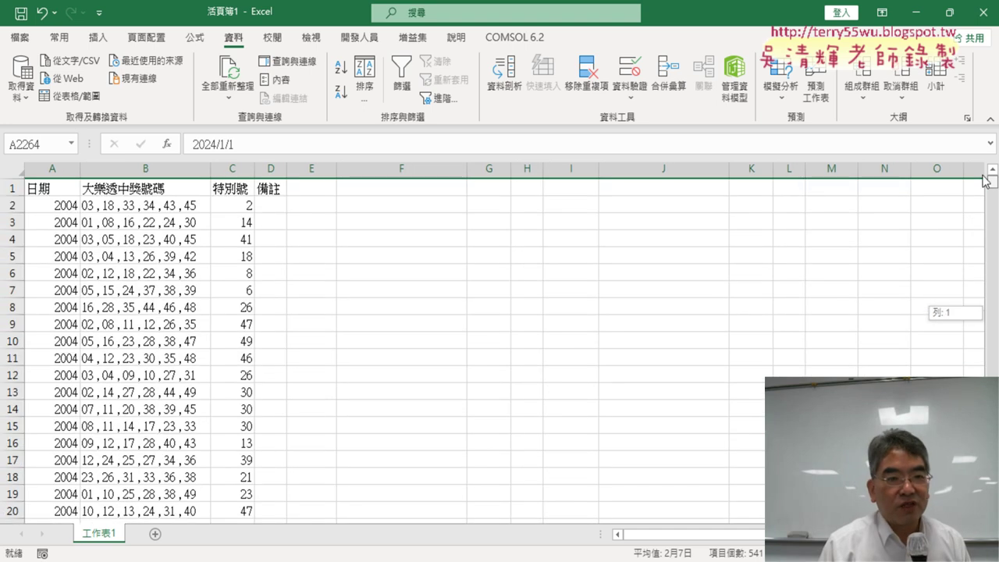
pyautogui.scroll(-4, 143, 234)
# Find the last draw in column B and select leftover rows 2264 through 6862
pyautogui.click(143, 234)
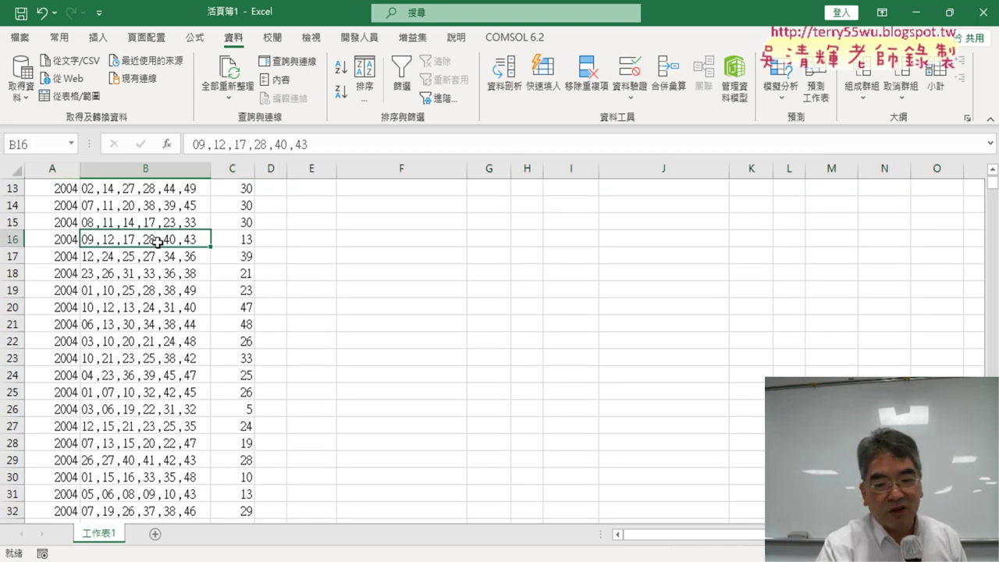
pyautogui.hotkey('ctrl', 'Down')
pyautogui.scroll(-5, 228, 254)
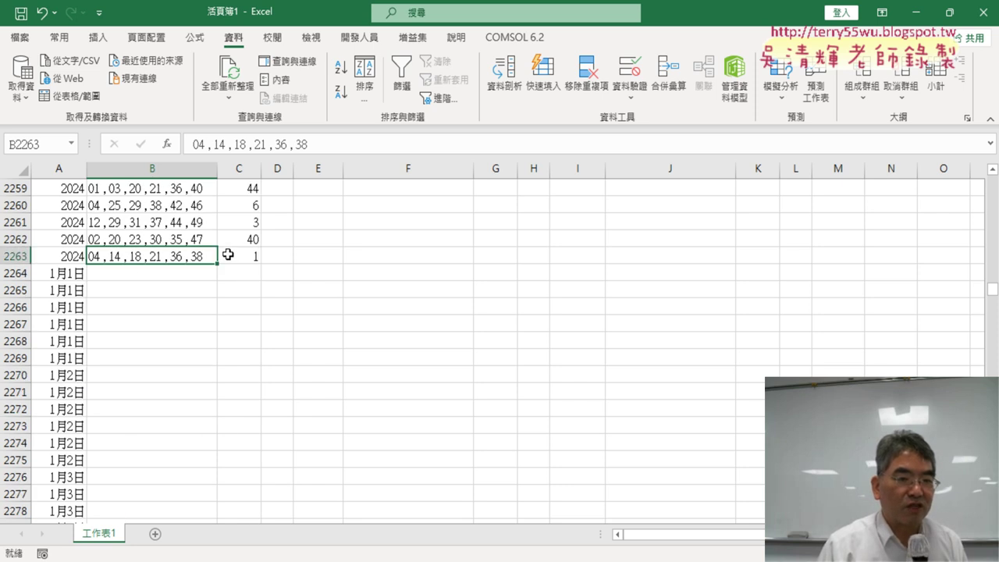
pyautogui.click(14, 274)
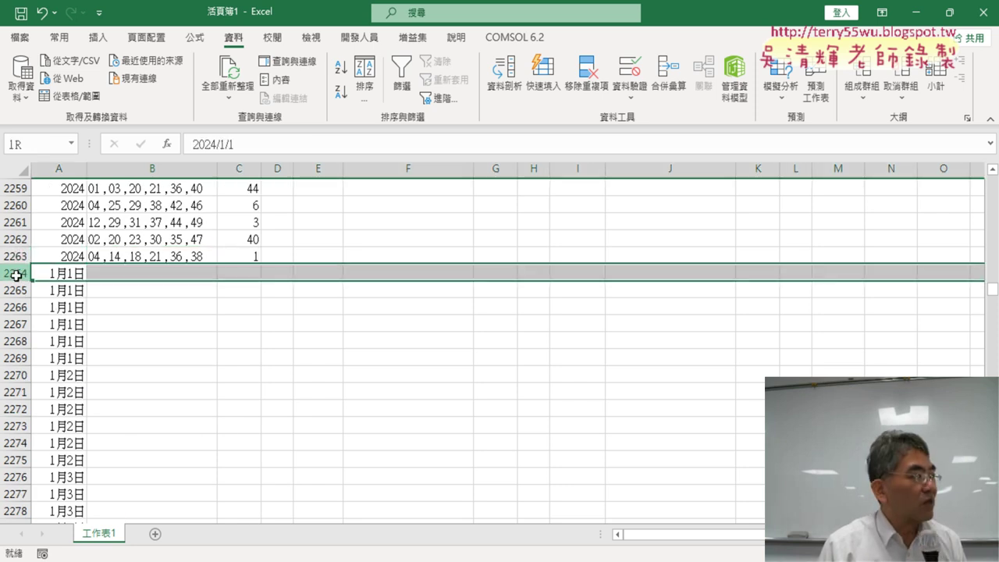
pyautogui.moveTo(15, 275); pyautogui.dragTo(17, 519)
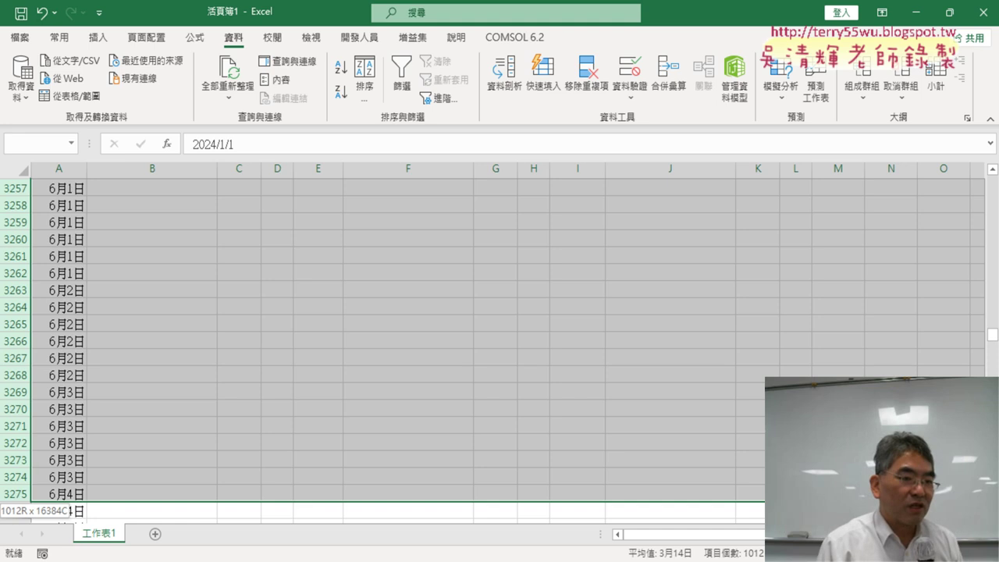
pyautogui.moveTo(17, 518); pyautogui.dragTo(17, 518)
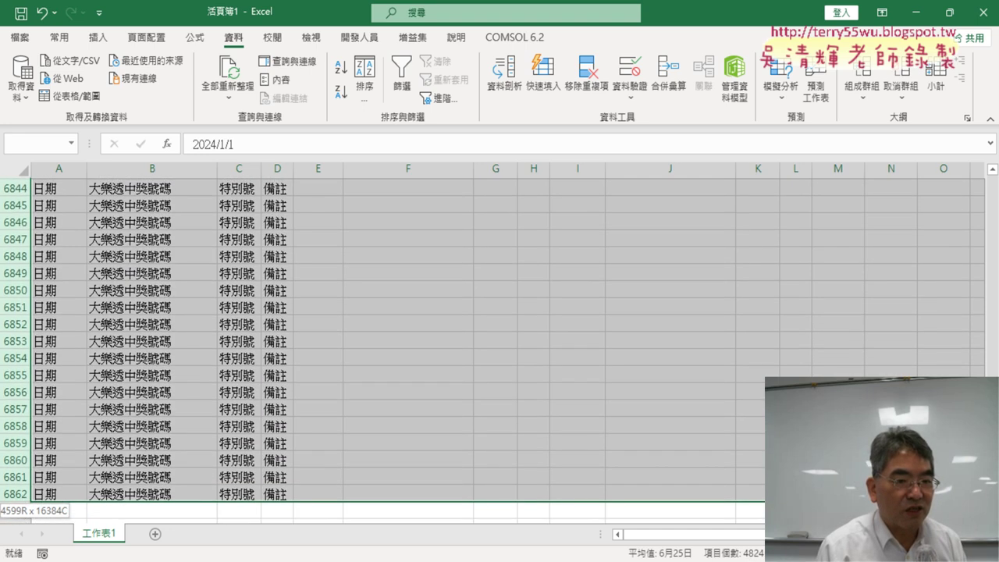
pyautogui.moveTo(17, 518); pyautogui.dragTo(18, 500)
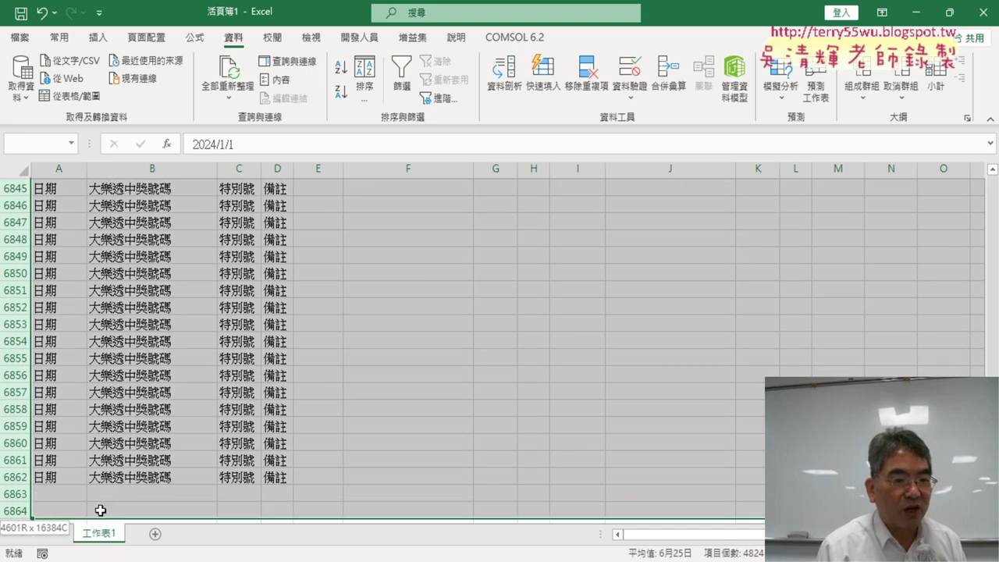
pyautogui.rightClick(237, 290)
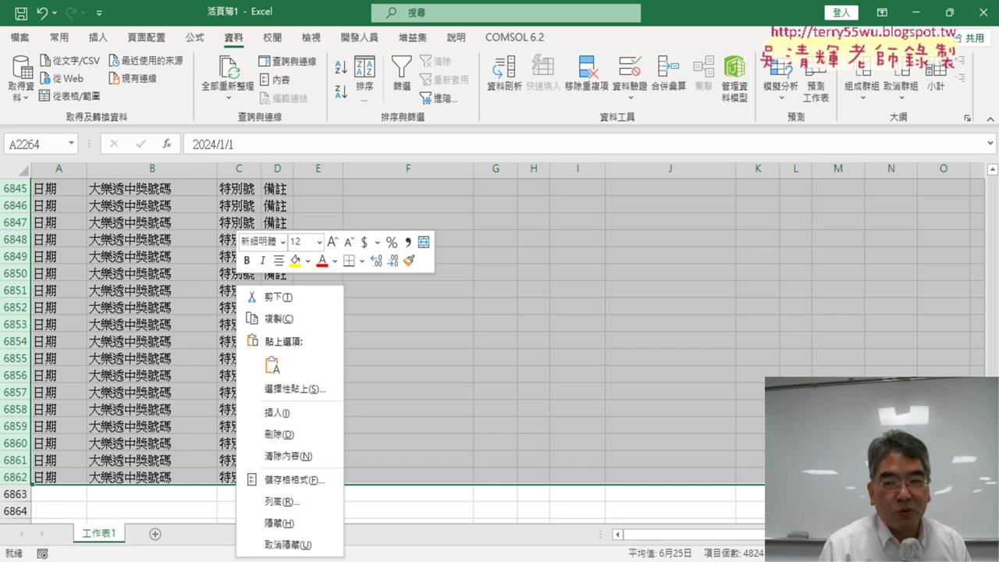
pyautogui.moveTo(993, 500); pyautogui.dragTo(992, 236)
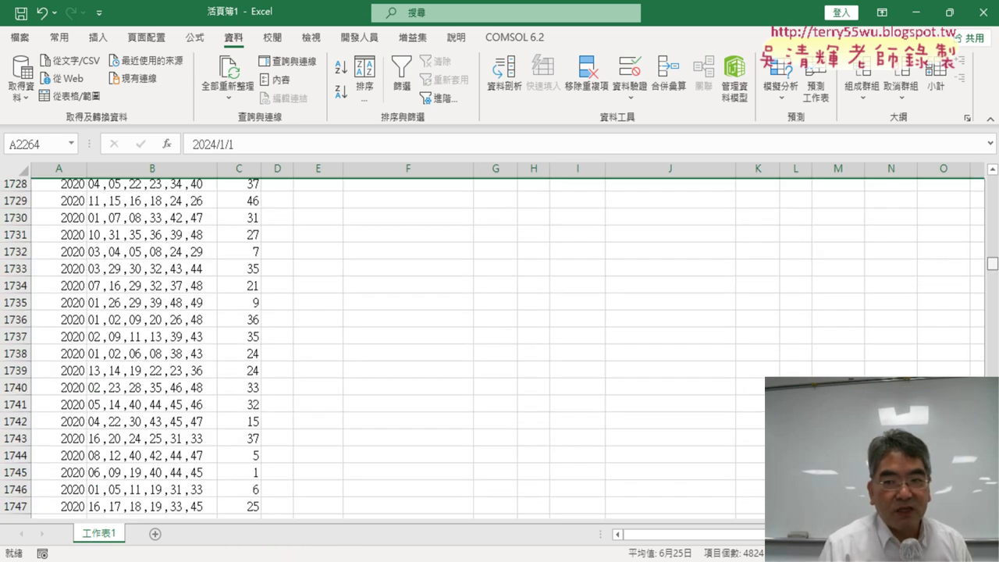
# Delete rows 2264 to 6862 so the draws end at row 2263
pyautogui.click(168, 291)
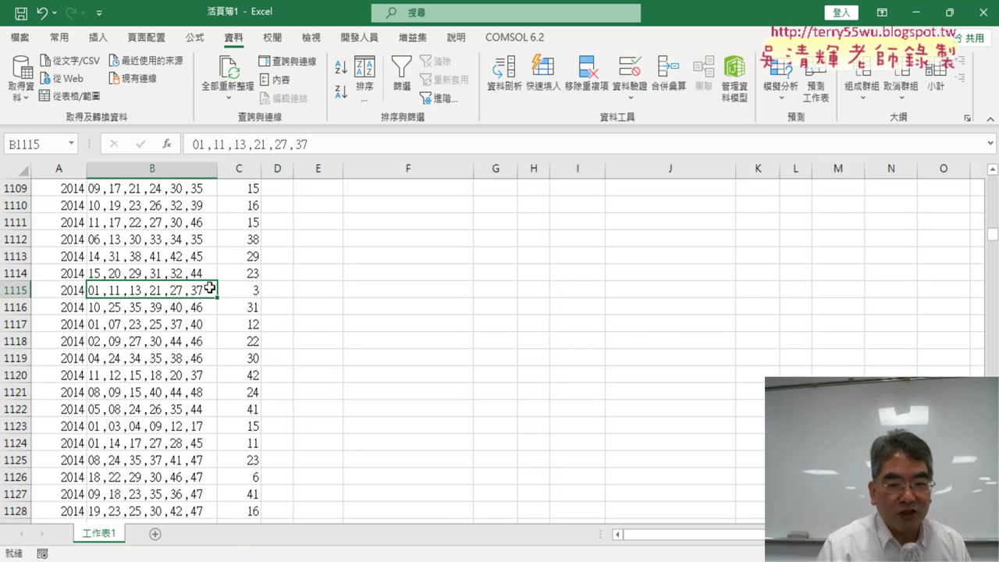
pyautogui.hotkey('ctrl', 'Down')
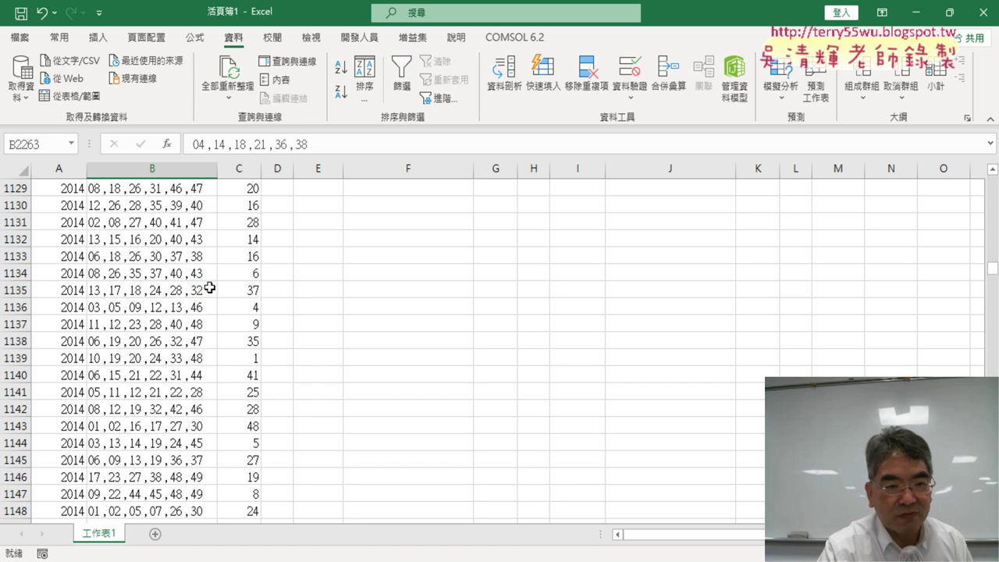
pyautogui.scroll(-4, 459, 307)
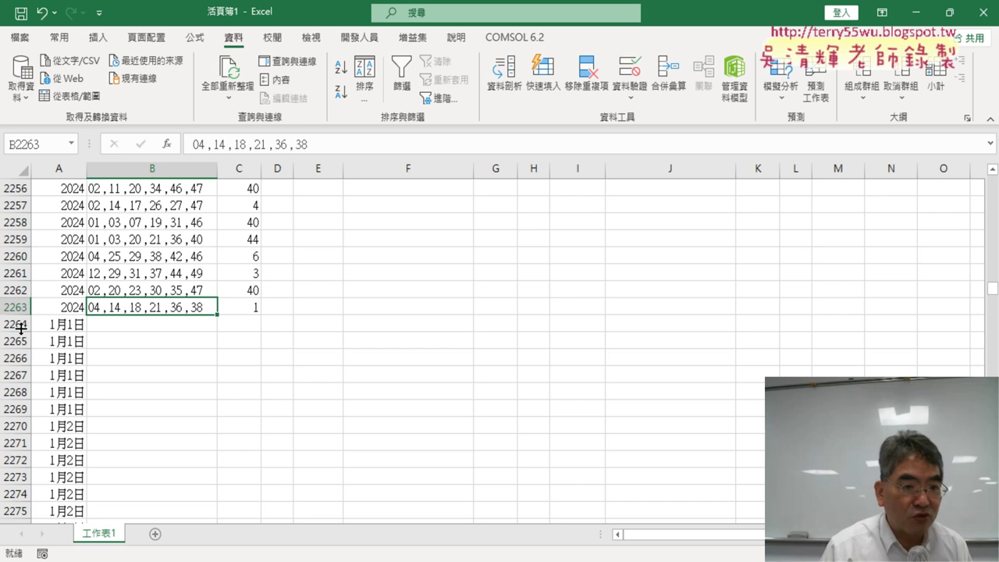
pyautogui.click(13, 324)
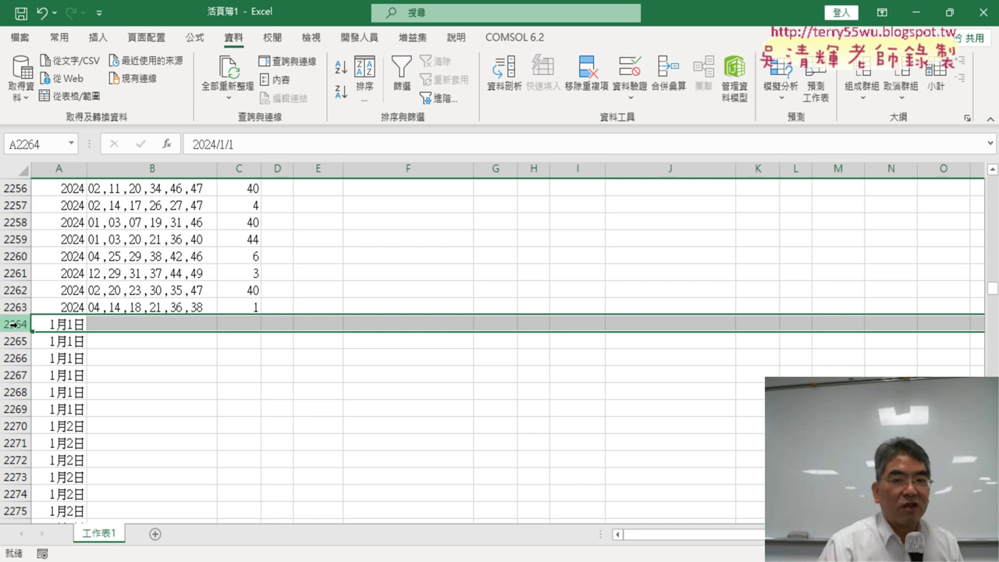
pyautogui.moveTo(993, 291); pyautogui.dragTo(993, 301)
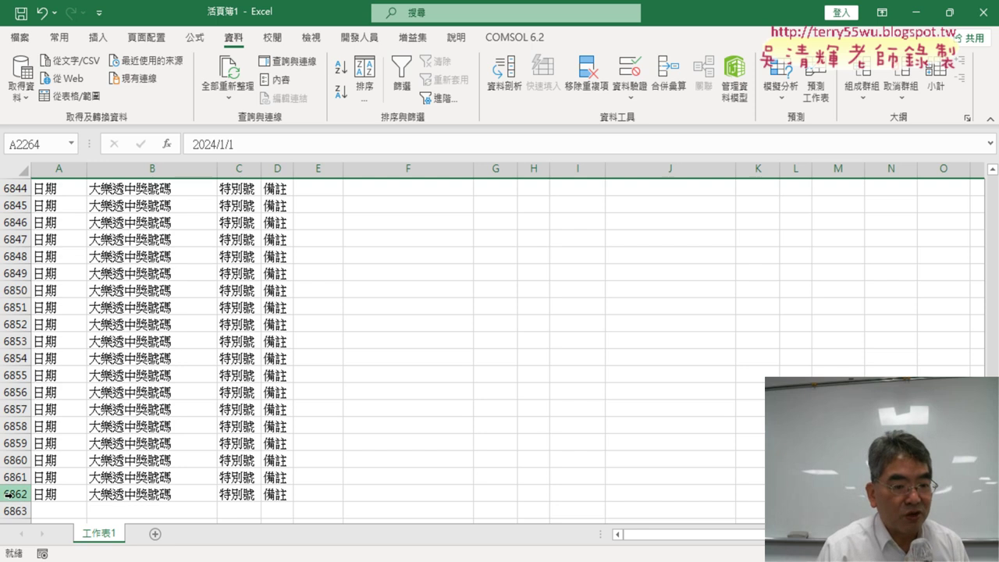
pyautogui.keyDown('shift'); pyautogui.click(8, 493); pyautogui.keyUp('shift')
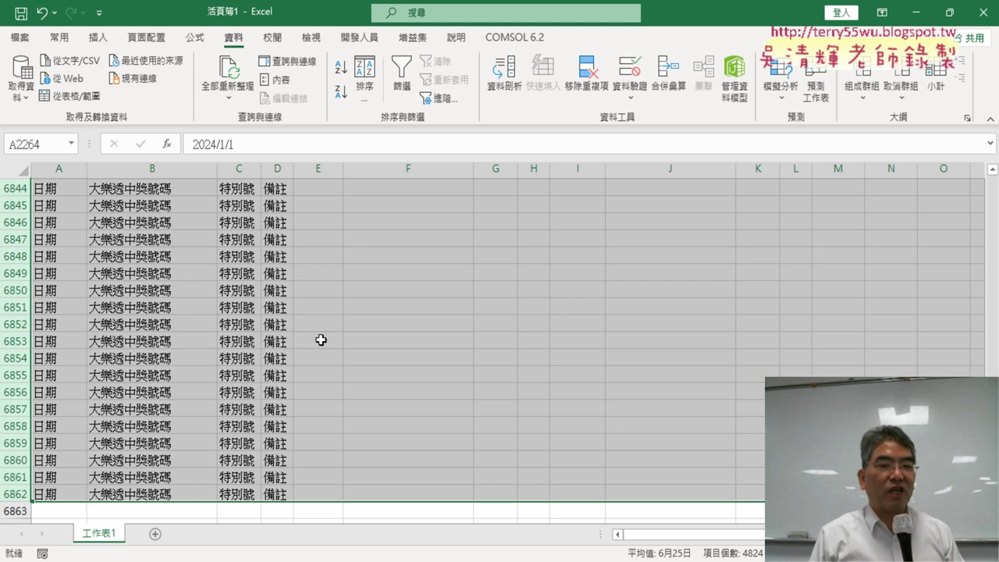
pyautogui.rightClick(279, 297)
pyautogui.click(326, 173)
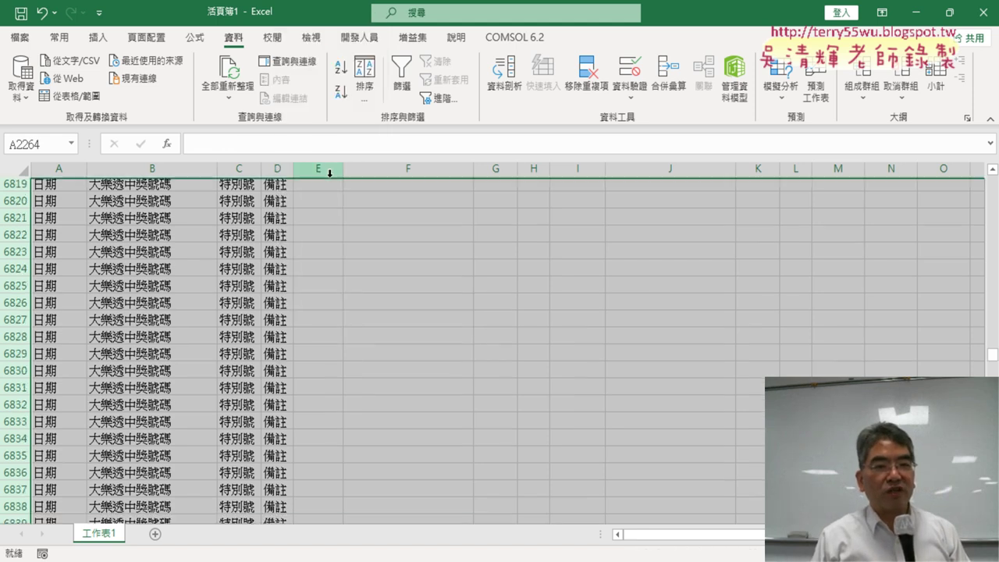
pyautogui.moveTo(992, 288); pyautogui.dragTo(992, 181)
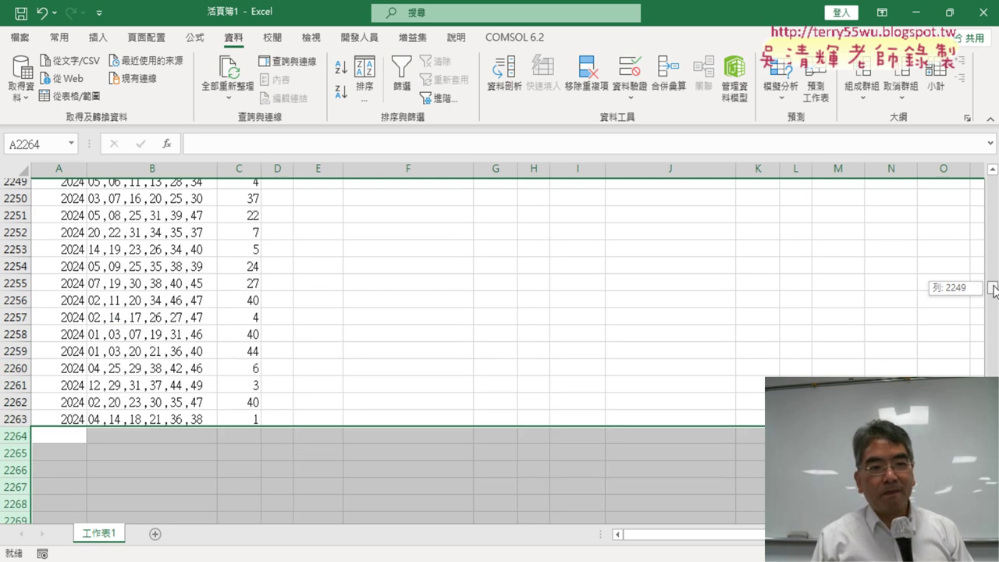
pyautogui.click(163, 167)
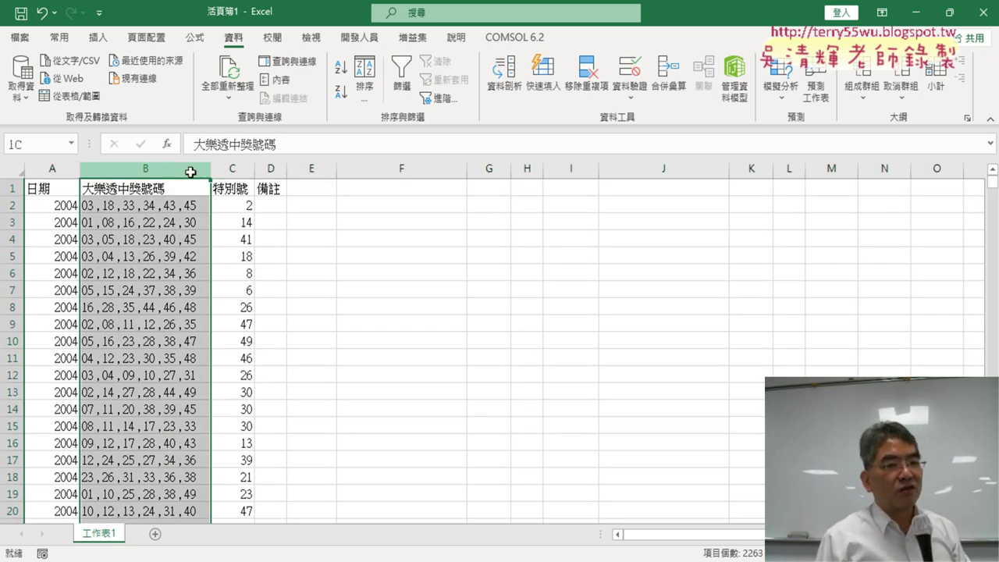
# Review the winning numbers in column B, then select cell D1 holding the 備註 heading
pyautogui.moveTo(163, 167); pyautogui.dragTo(219, 168)
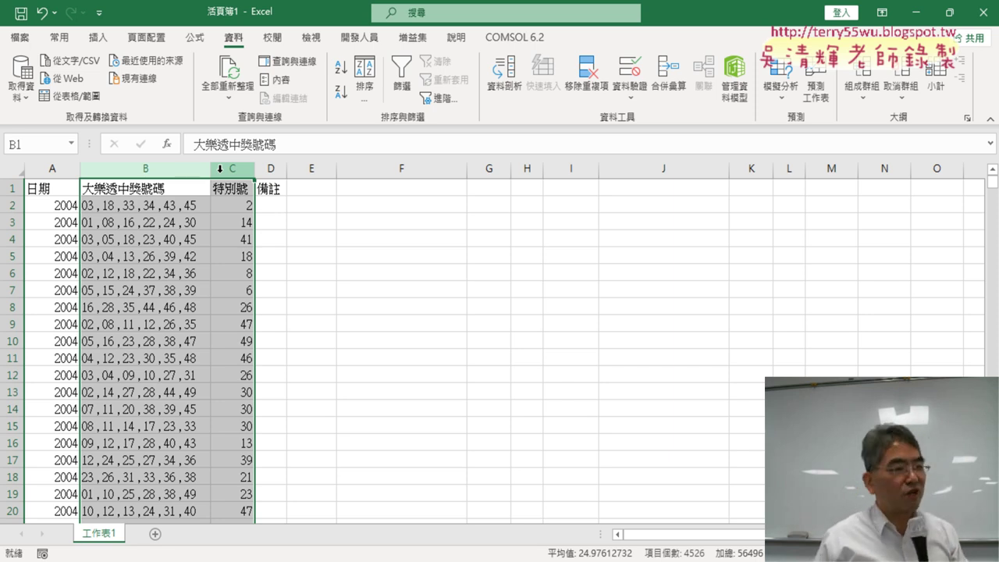
pyautogui.click(168, 207)
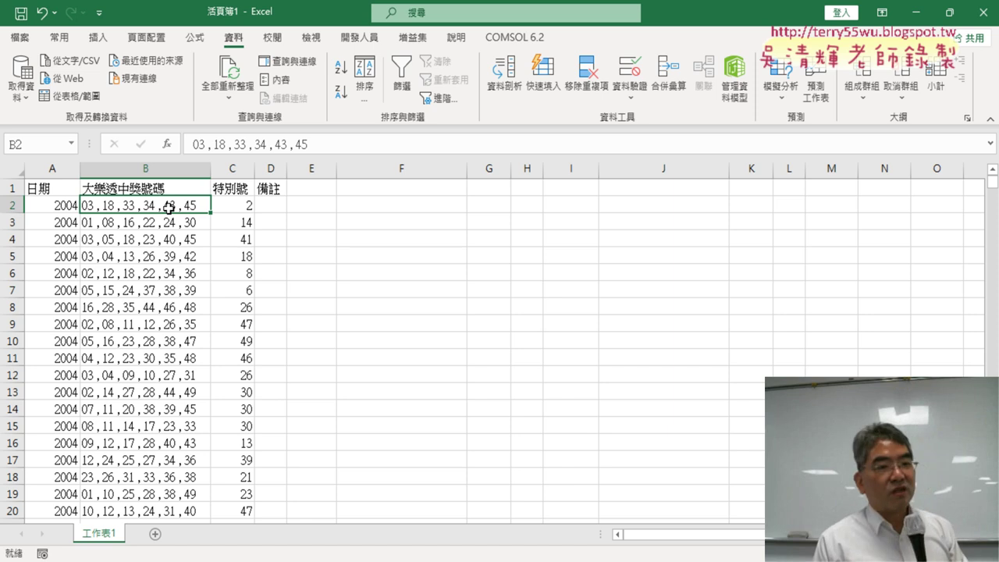
pyautogui.click(172, 168)
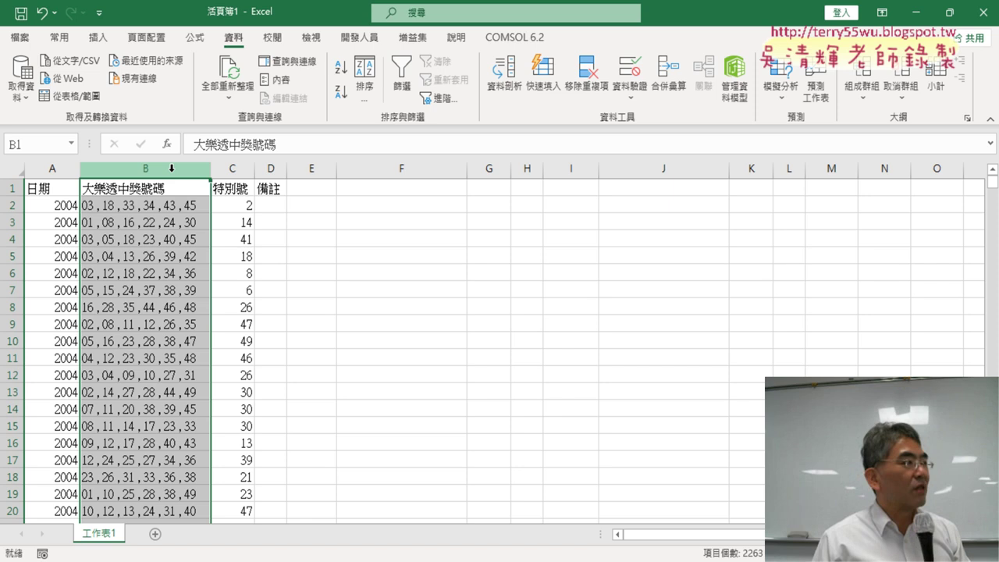
pyautogui.click(146, 206)
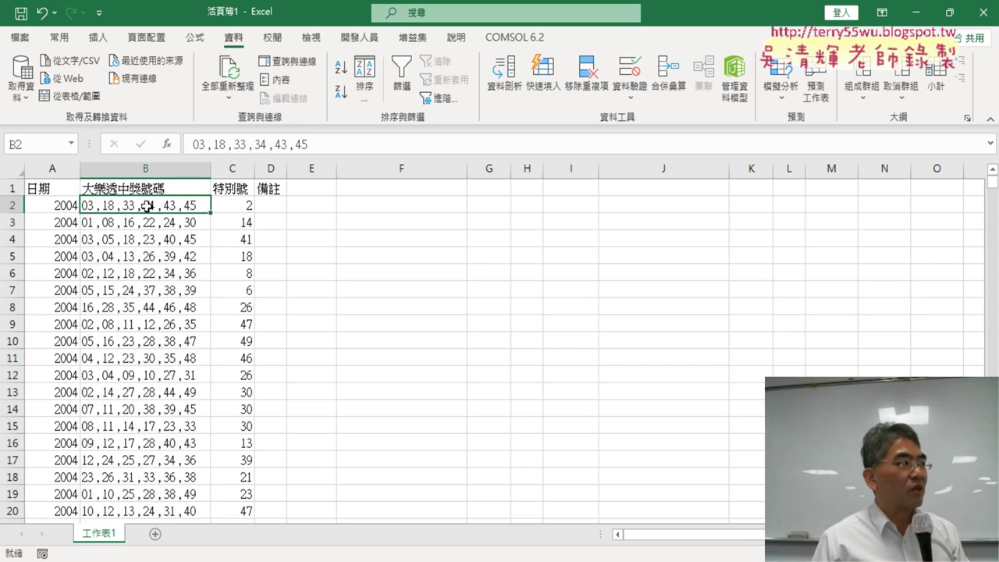
pyautogui.click(265, 191)
# Clear the 備註 heading from D1 and fill headings 1 to 6 across D1:I1
pyautogui.press('Delete')
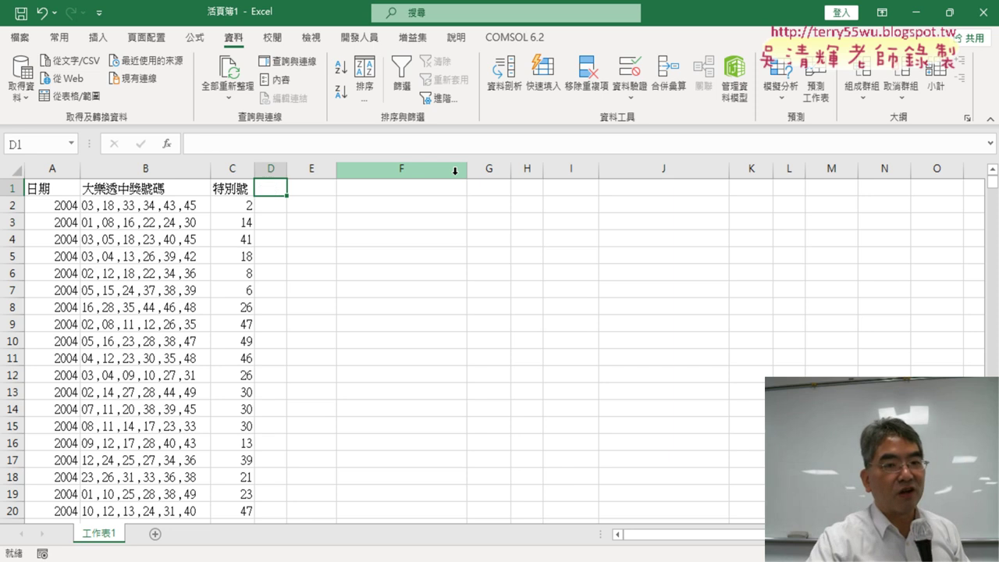
pyautogui.write('1')
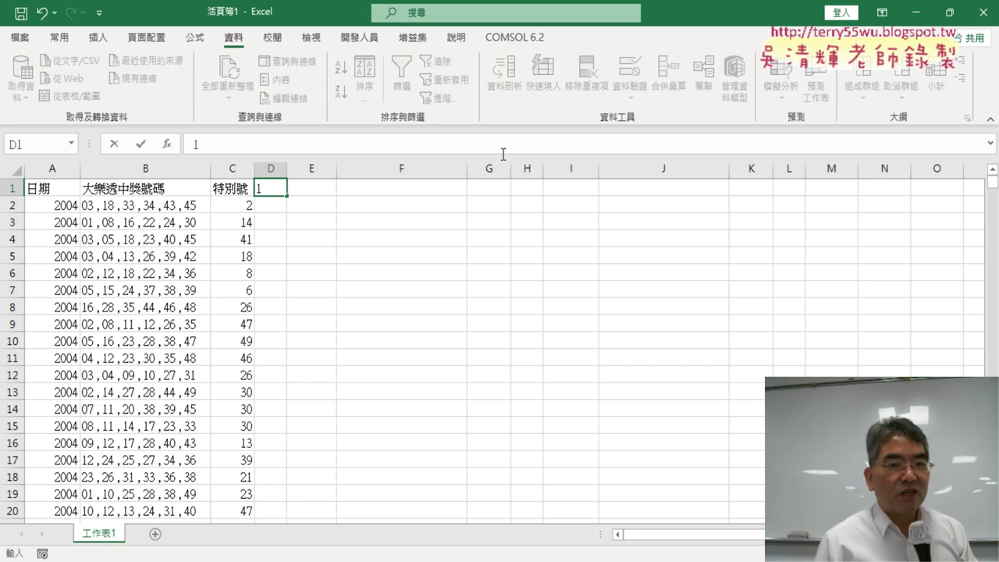
pyautogui.hotkey('ctrl', 'Return')
pyautogui.moveTo(288, 195)
pyautogui.mouseDown()
pyautogui.moveTo(461, 202)
pyautogui.moveTo(597, 192)
pyautogui.mouseUp()
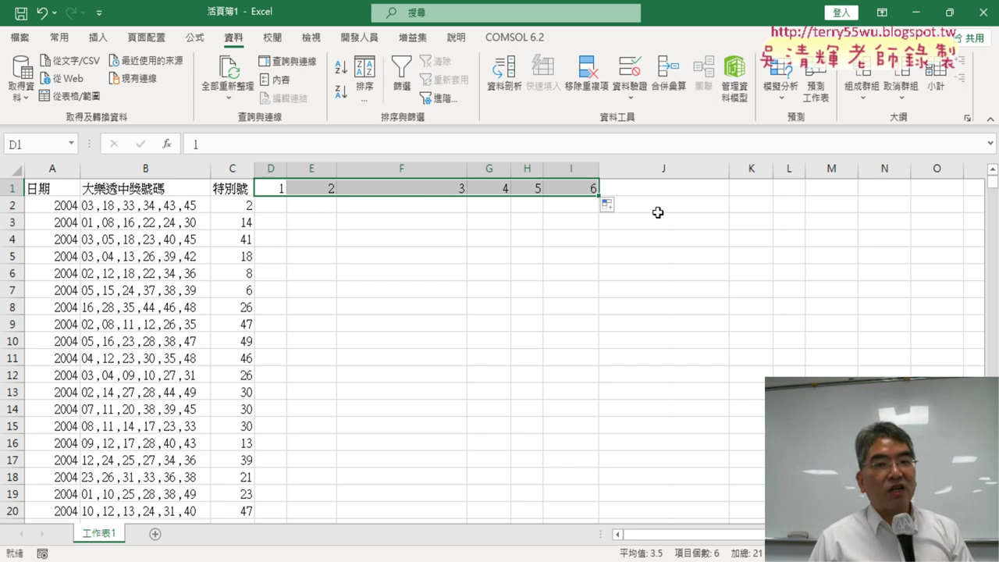
pyautogui.hotkey('shift', 'Left')
pyautogui.hotkey('shift', 'Left')
pyautogui.hotkey('shift', 'Left')
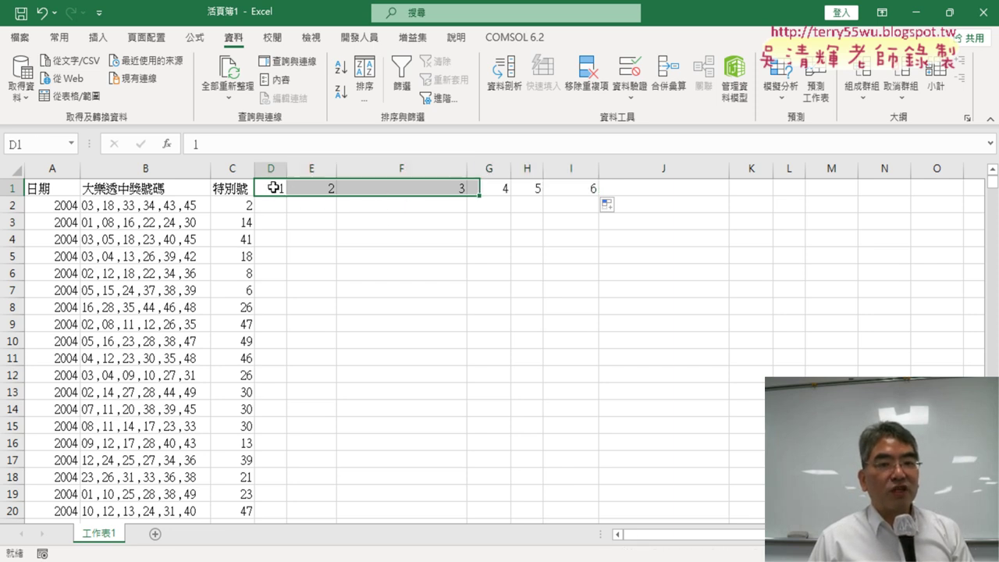
pyautogui.moveTo(273, 188); pyautogui.dragTo(573, 191)
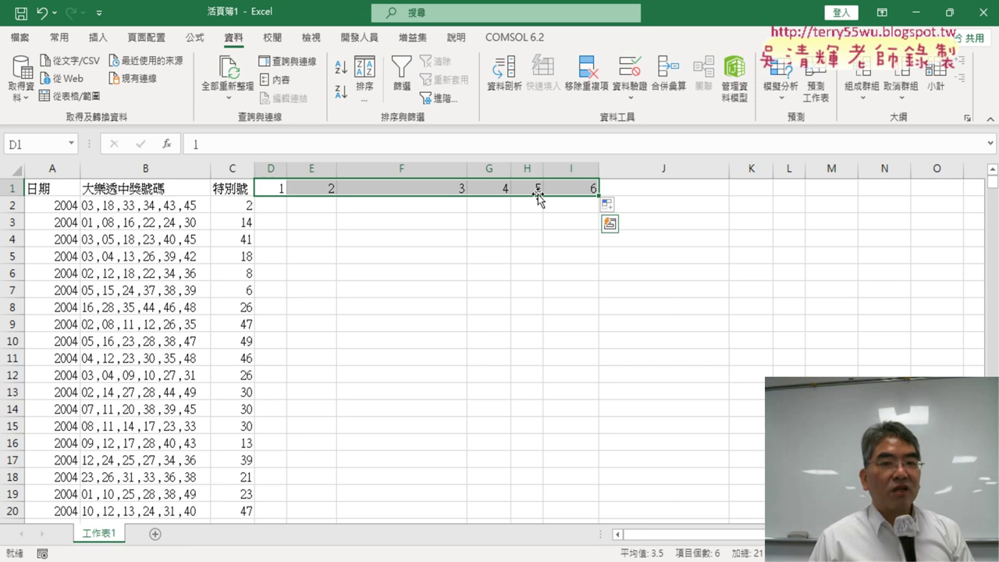
# Narrow columns D through I to one equal width of 5.63
pyautogui.moveTo(271, 170); pyautogui.dragTo(575, 171)
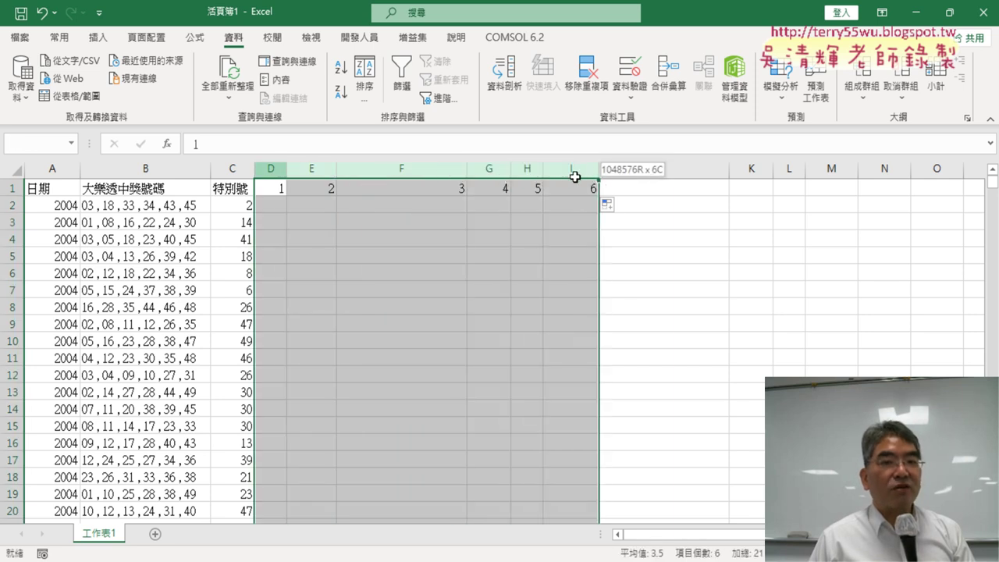
pyautogui.moveTo(285, 169); pyautogui.dragTo(289, 169)
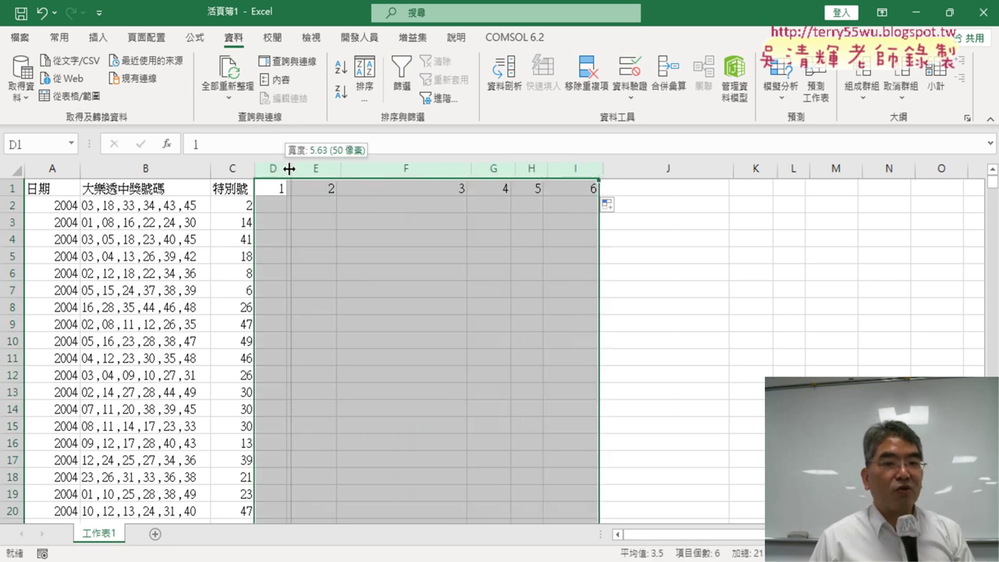
pyautogui.click(272, 205)
pyautogui.click(109, 206)
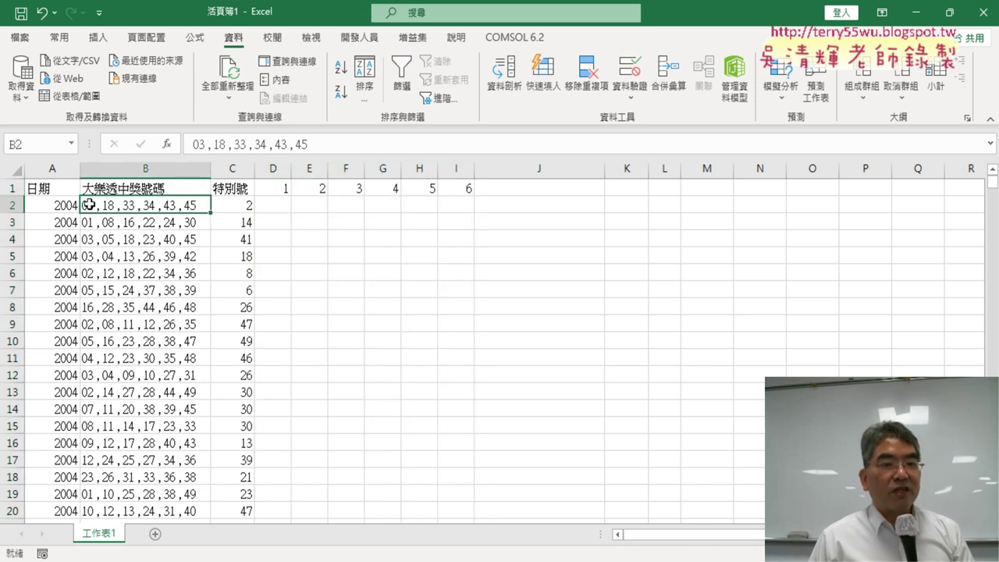
pyautogui.click(275, 206)
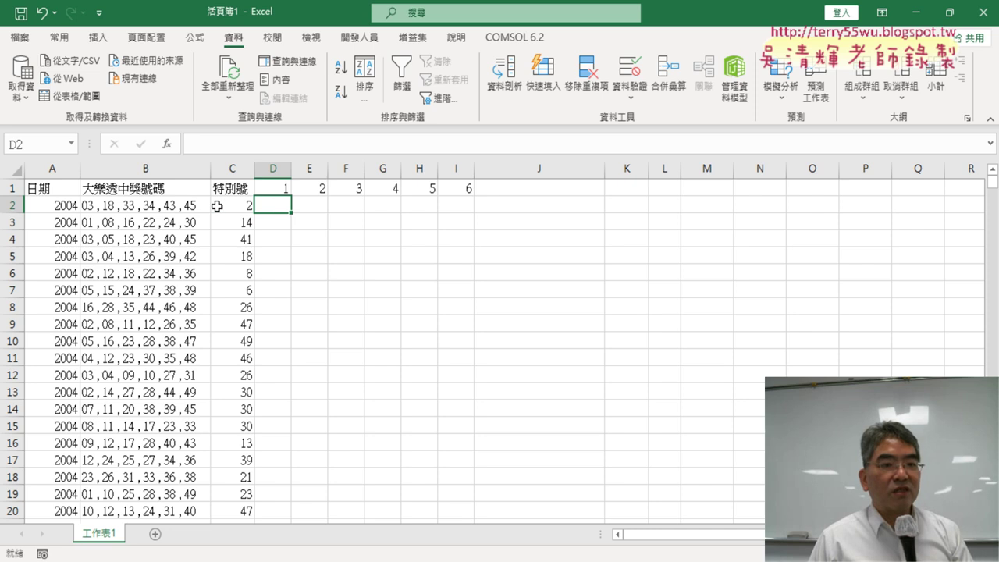
pyautogui.click(311, 207)
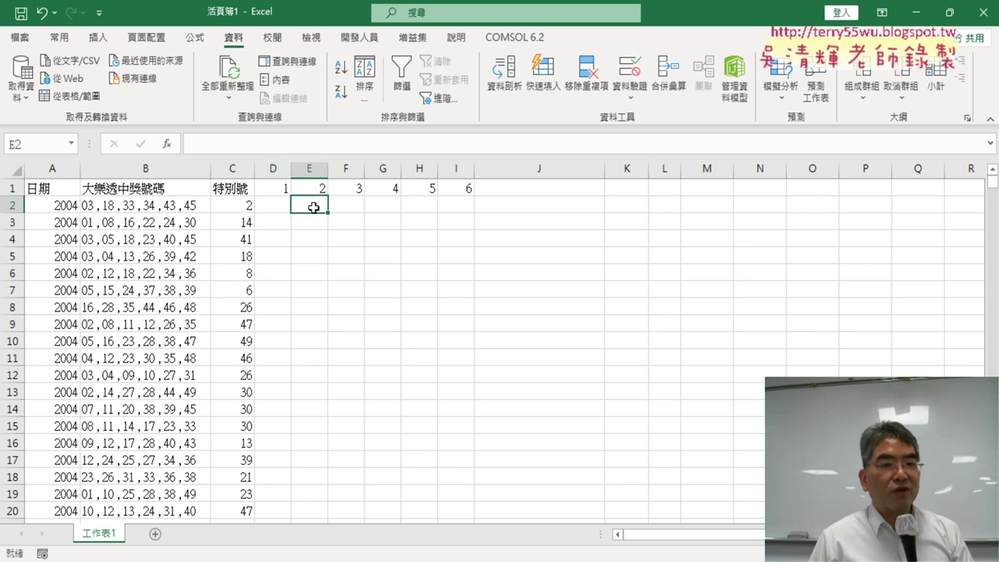
pyautogui.click(348, 207)
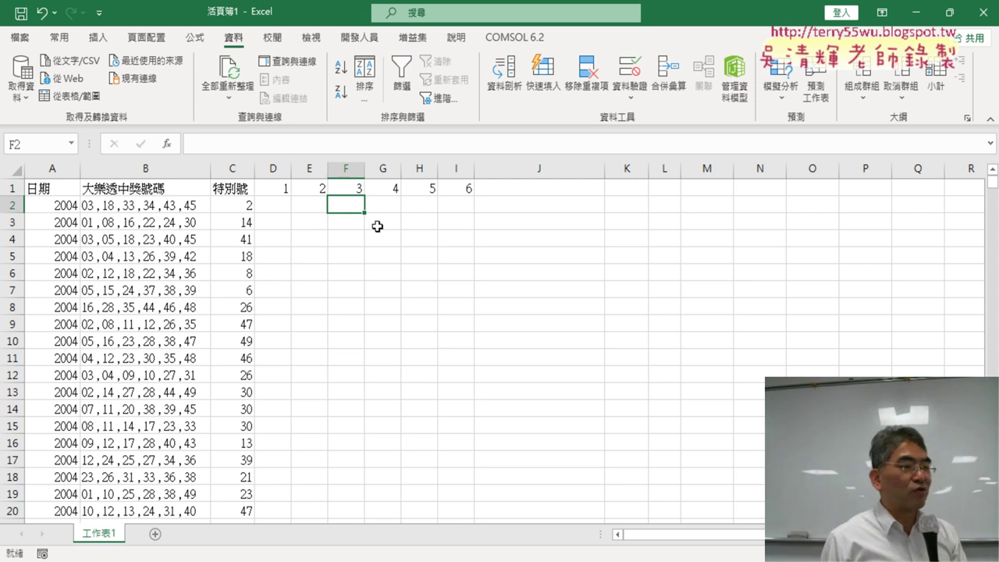
pyautogui.doubleClick(92, 206)
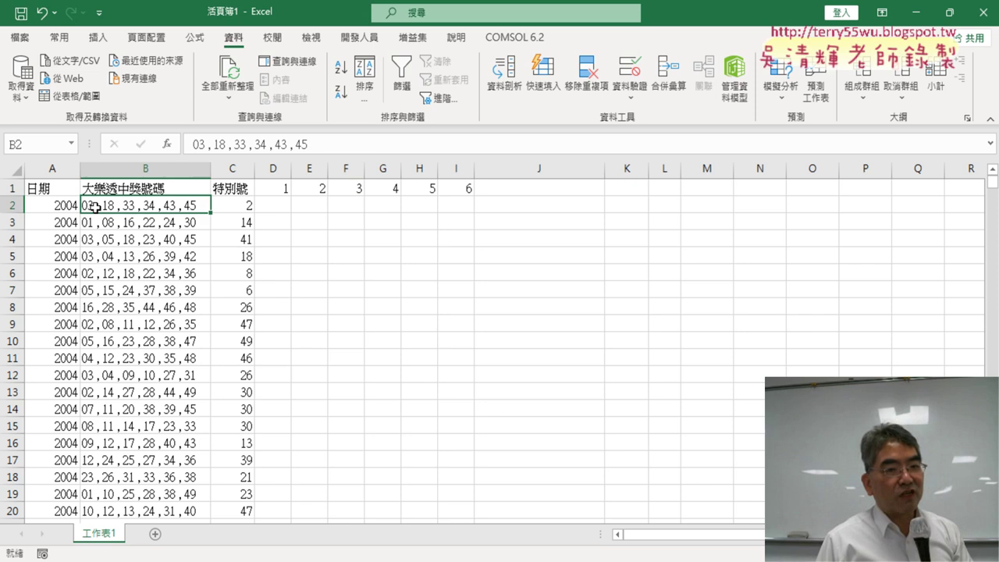
pyautogui.doubleClick(89, 206)
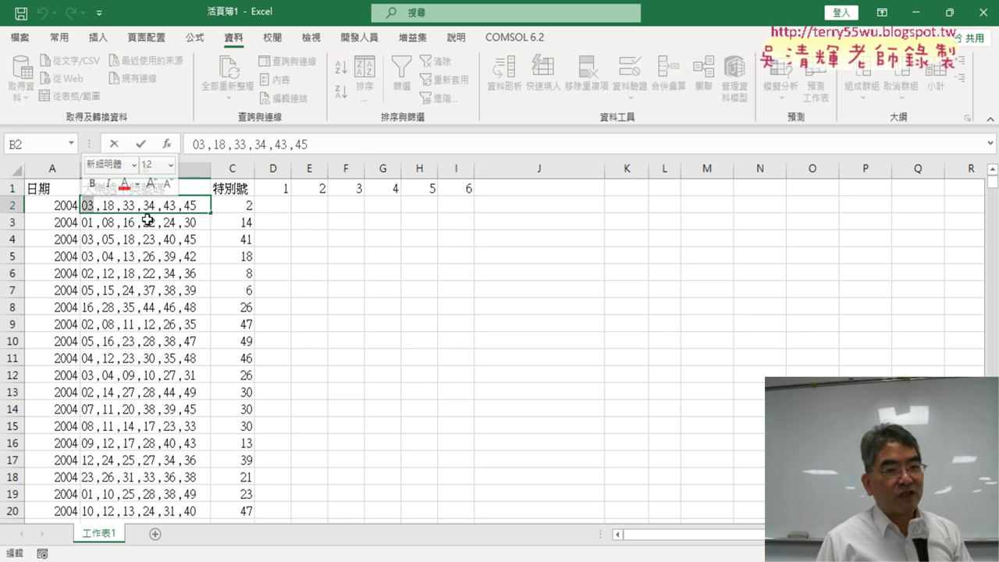
pyautogui.doubleClick(114, 205)
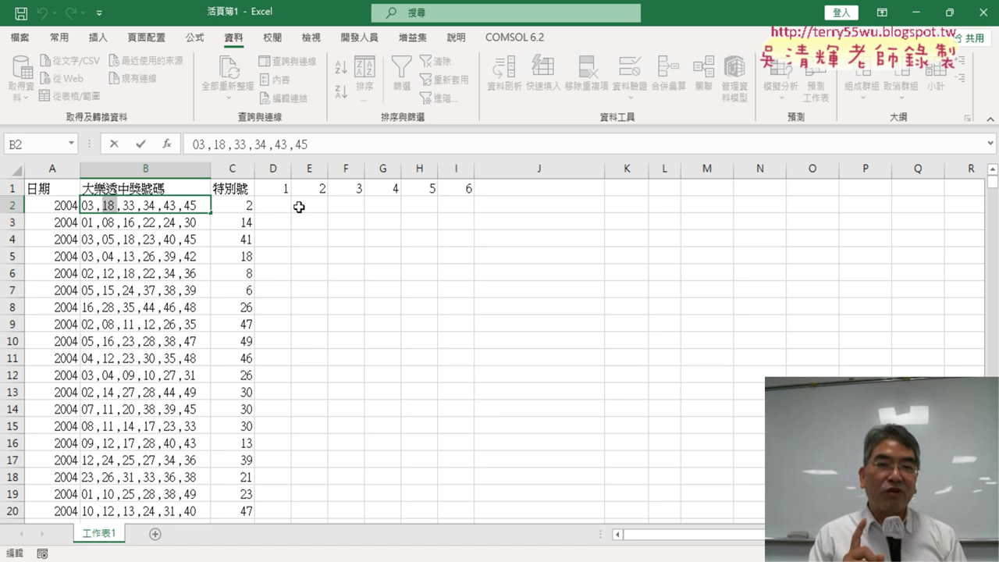
pyautogui.click(433, 271)
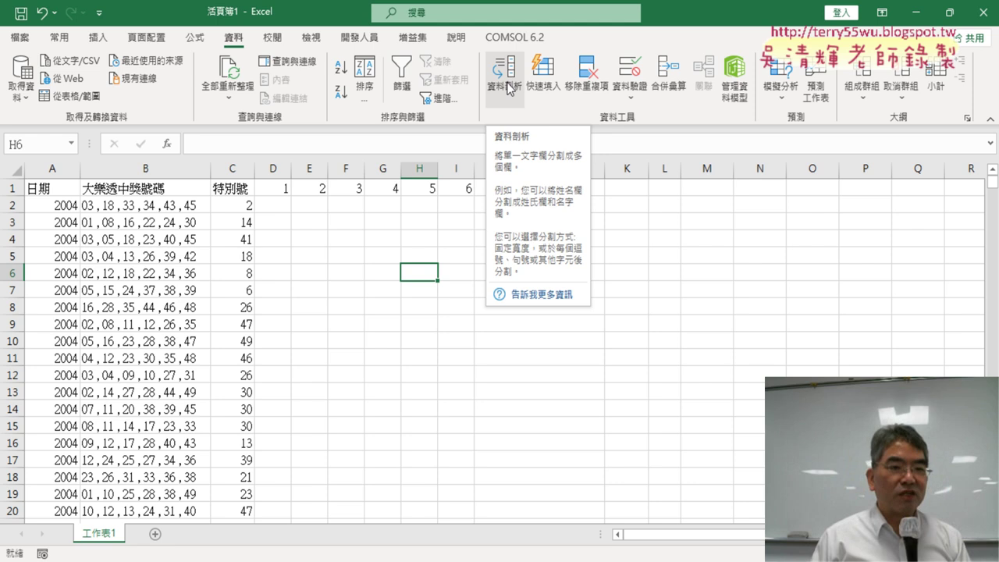
pyautogui.click(199, 204)
pyautogui.click(505, 82)
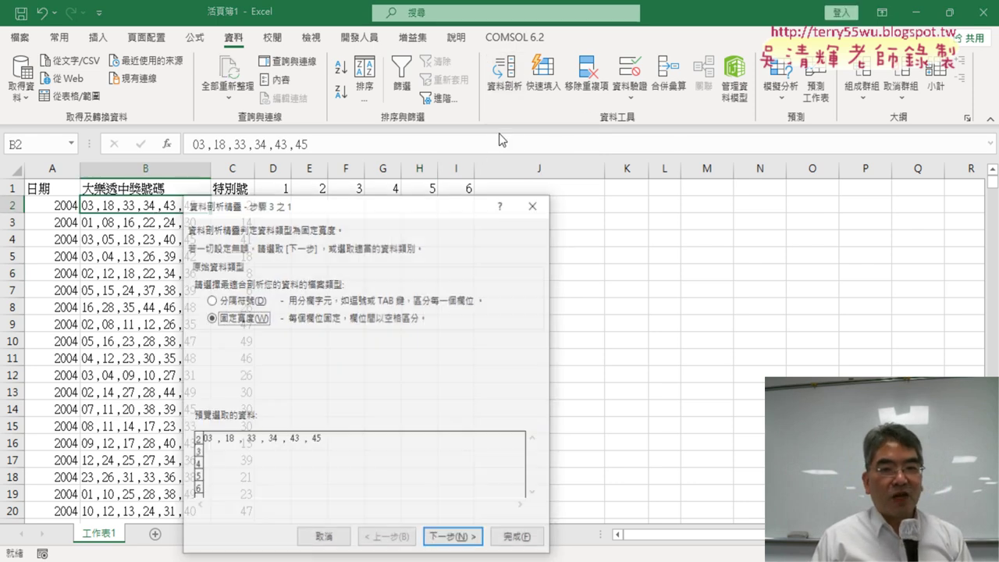
pyautogui.moveTo(367, 210); pyautogui.dragTo(428, 74)
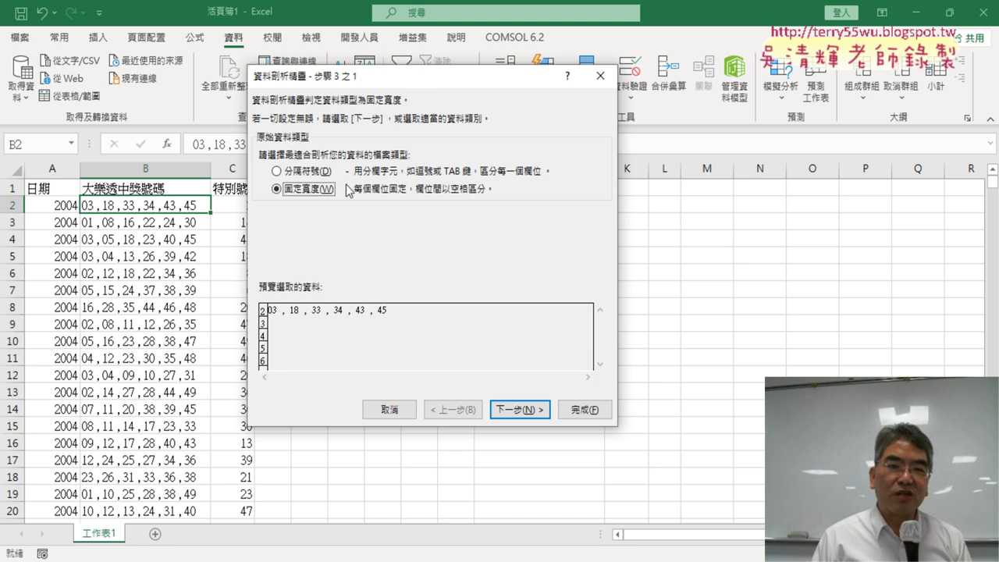
pyautogui.click(308, 172)
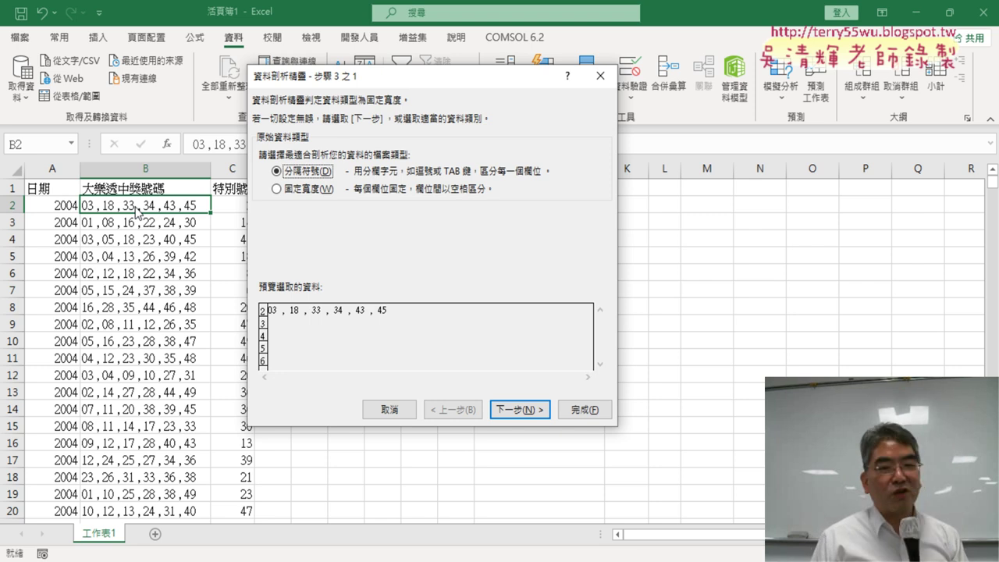
pyautogui.click(600, 76)
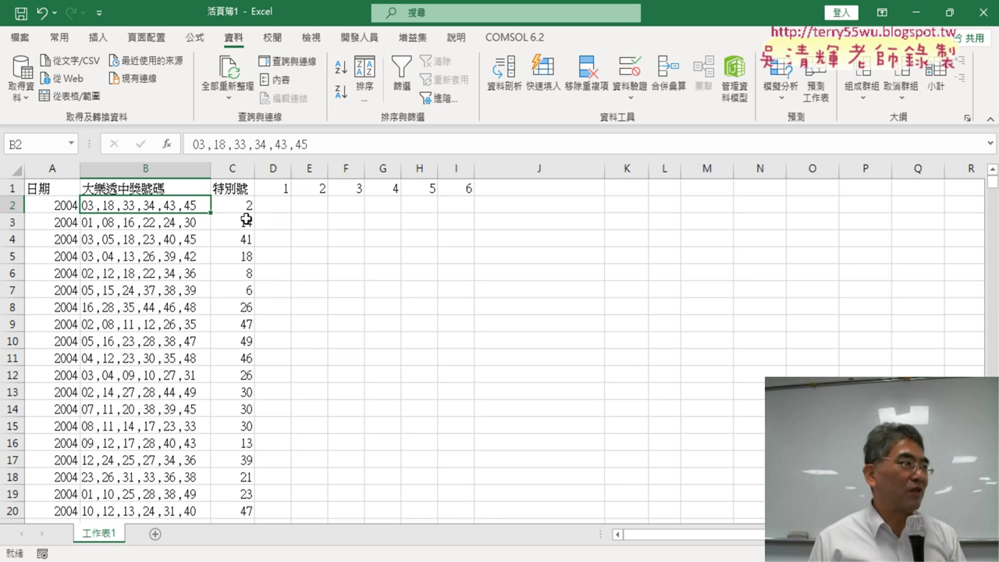